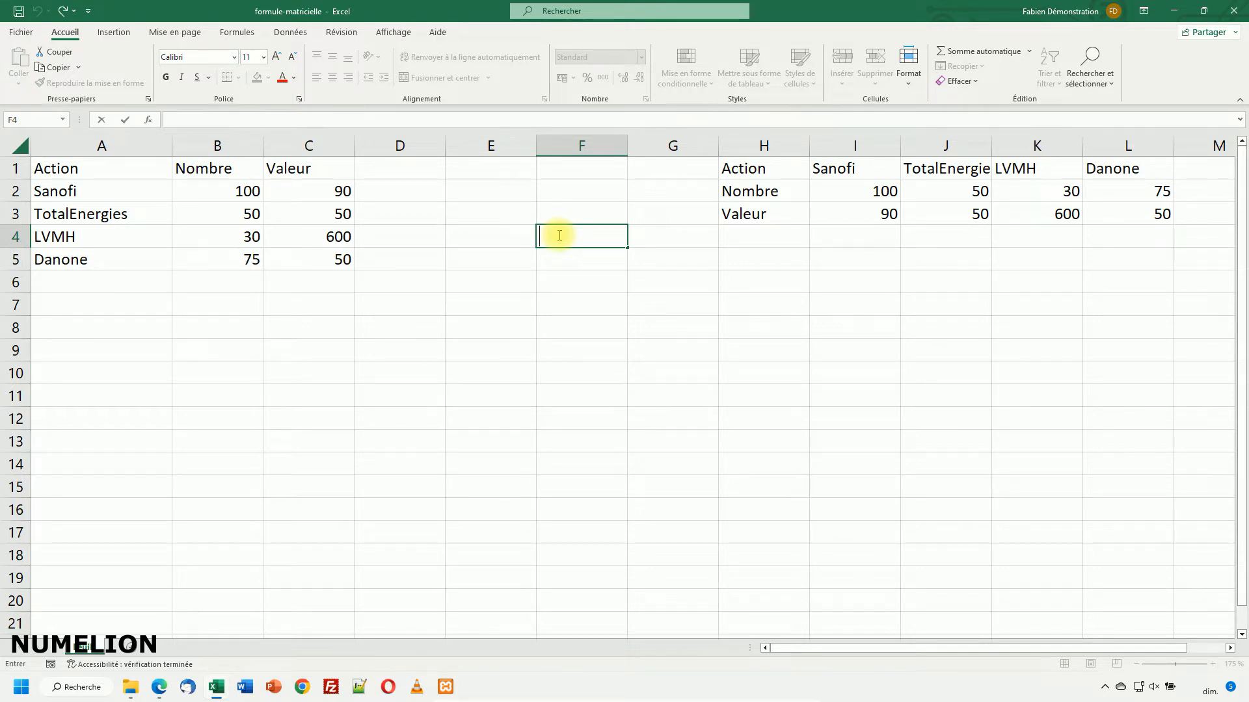
Copy the stock table A1:C5 and paste it transposed starting at cell A8.
drag(76, 170, 287, 258)
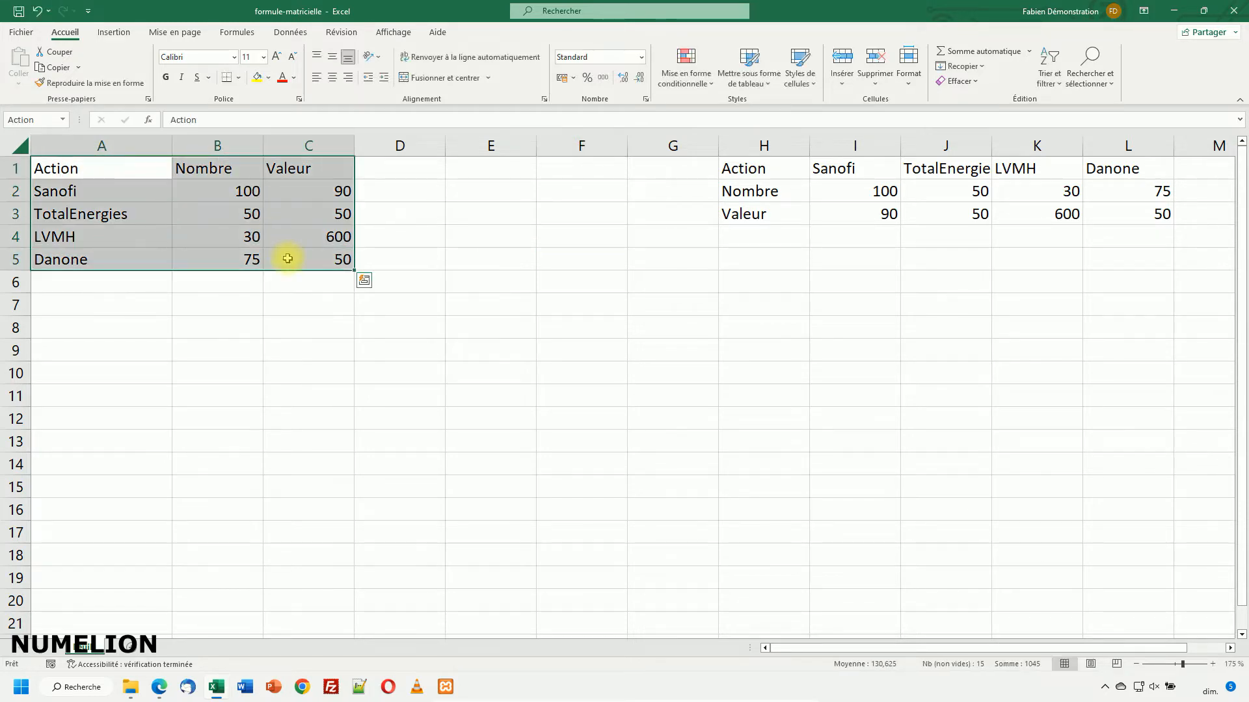
right_click(248, 229)
click(284, 281)
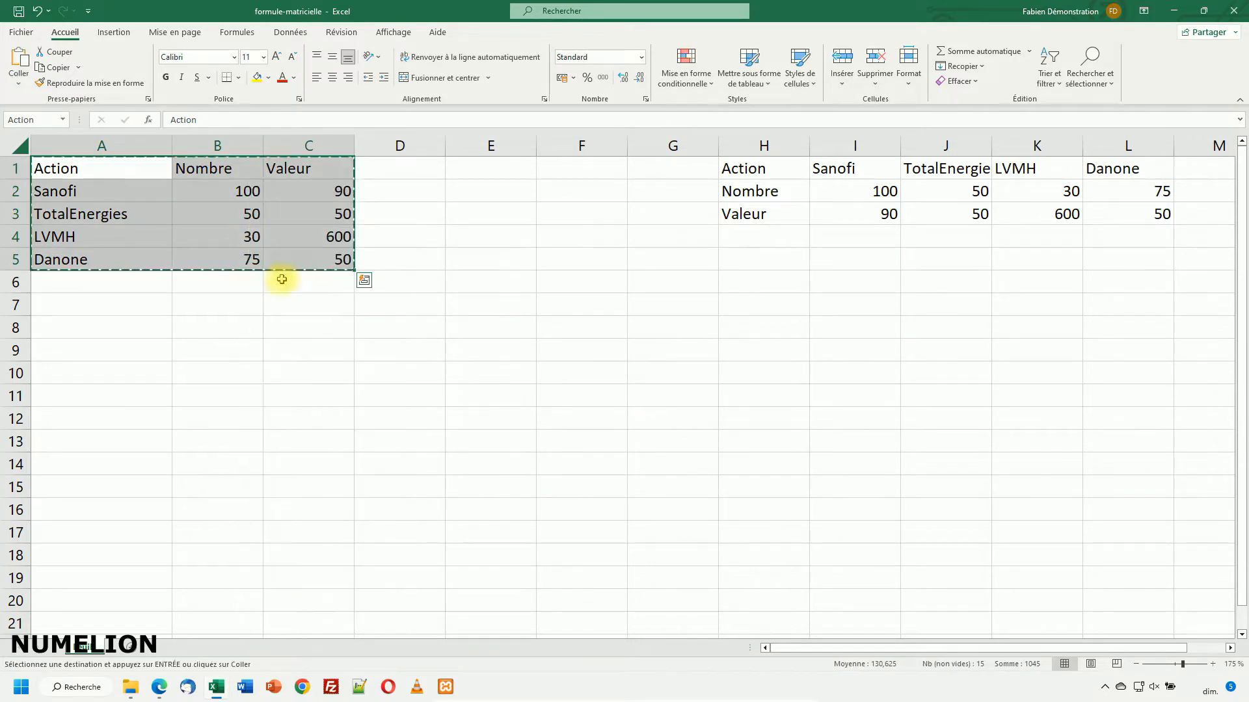
click(80, 327)
right_click(80, 328)
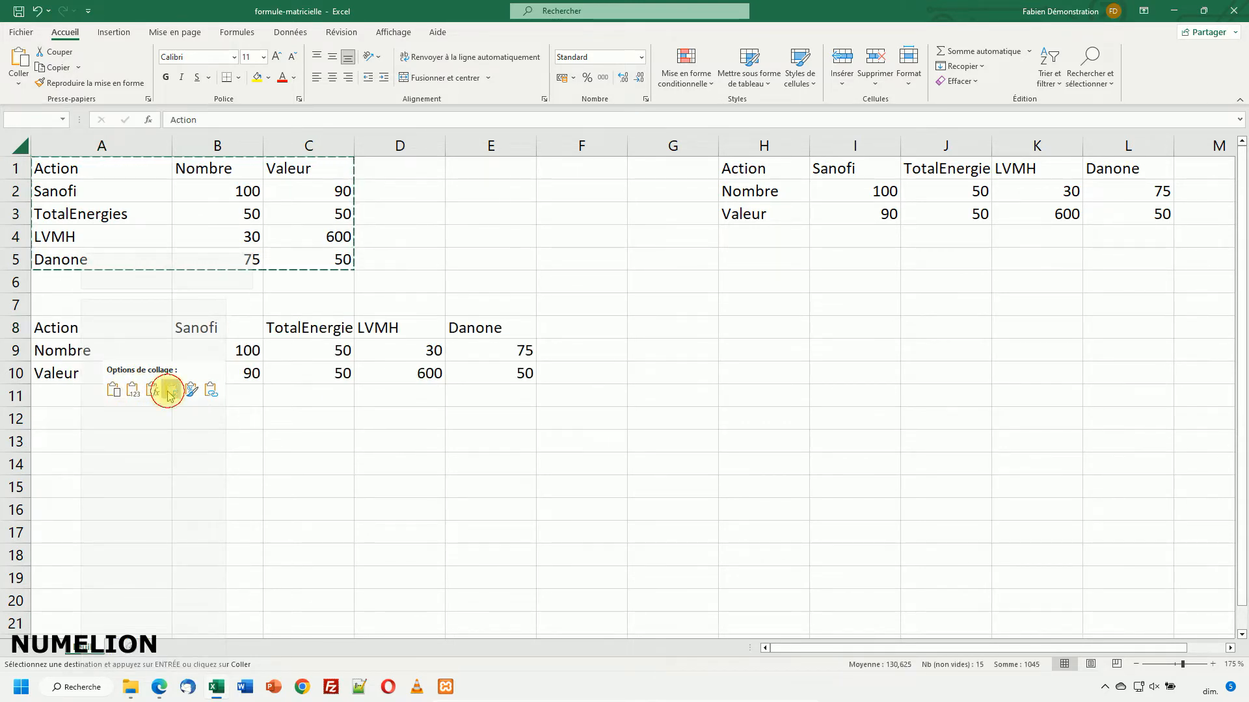
click(170, 392)
Compare the source table A1:C5 and its company names in A2:A5 with the transposed row B8:E8.
drag(98, 169, 321, 253)
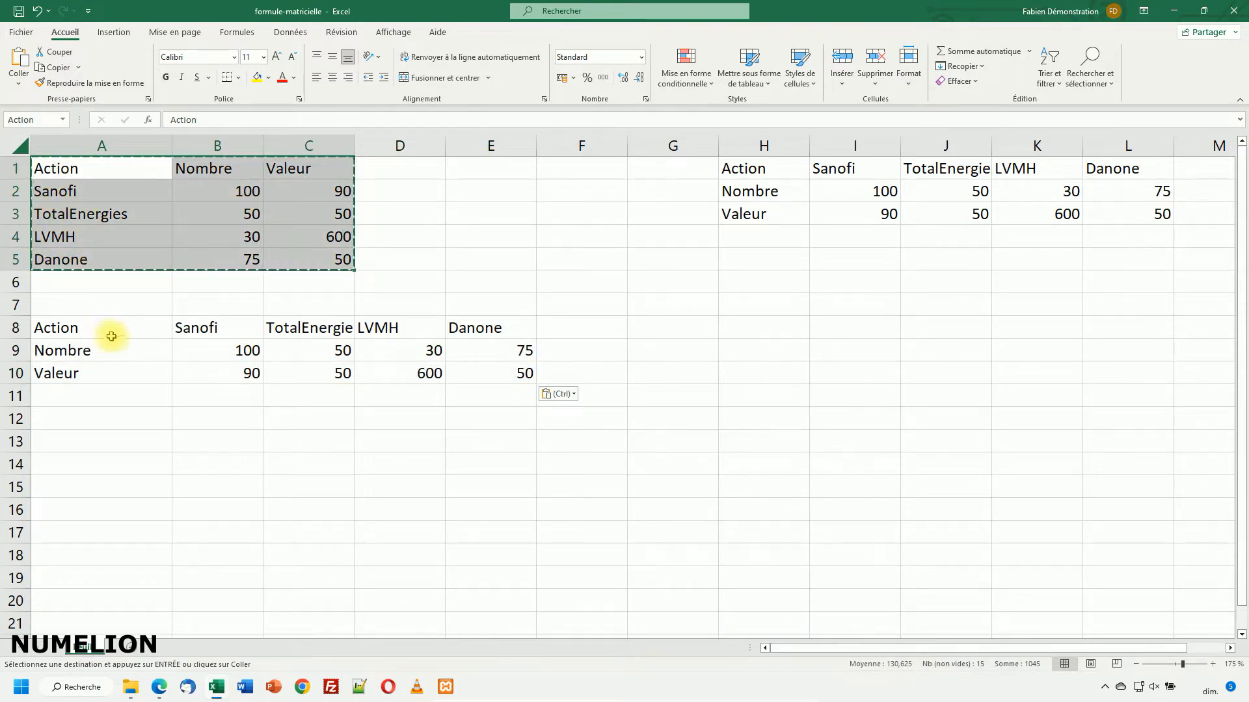
click(91, 190)
shift+click(77, 259)
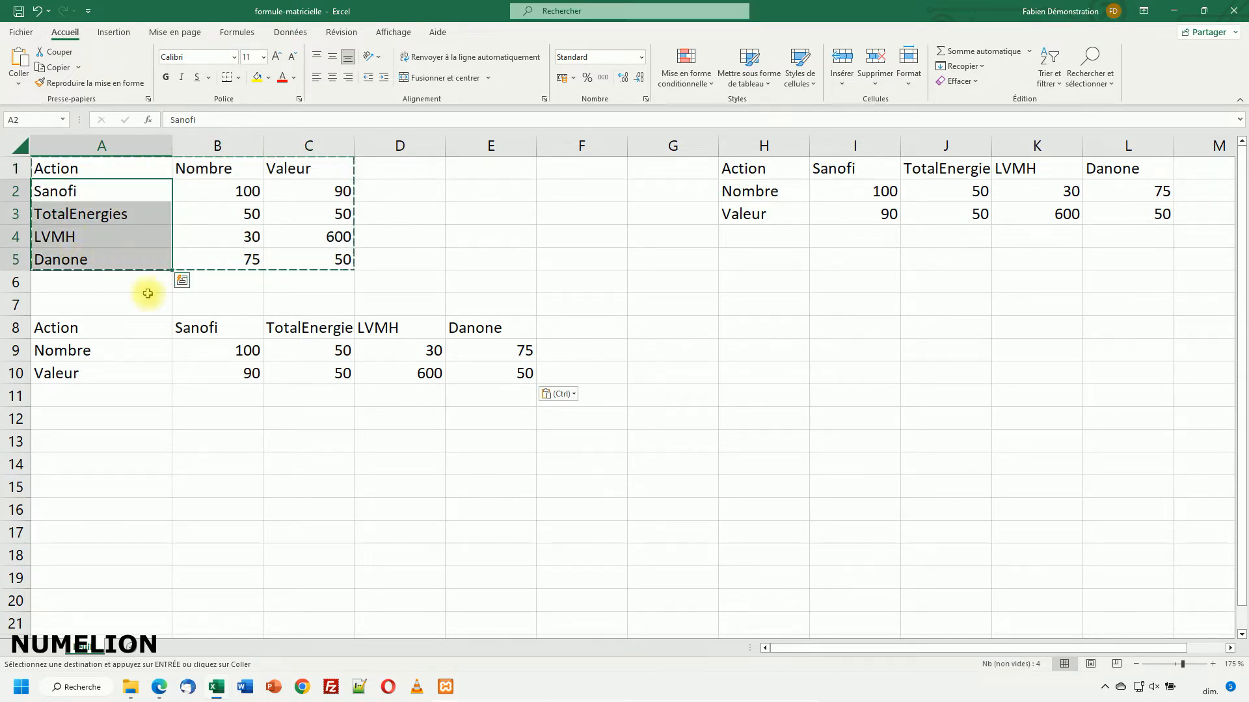
drag(200, 325, 518, 328)
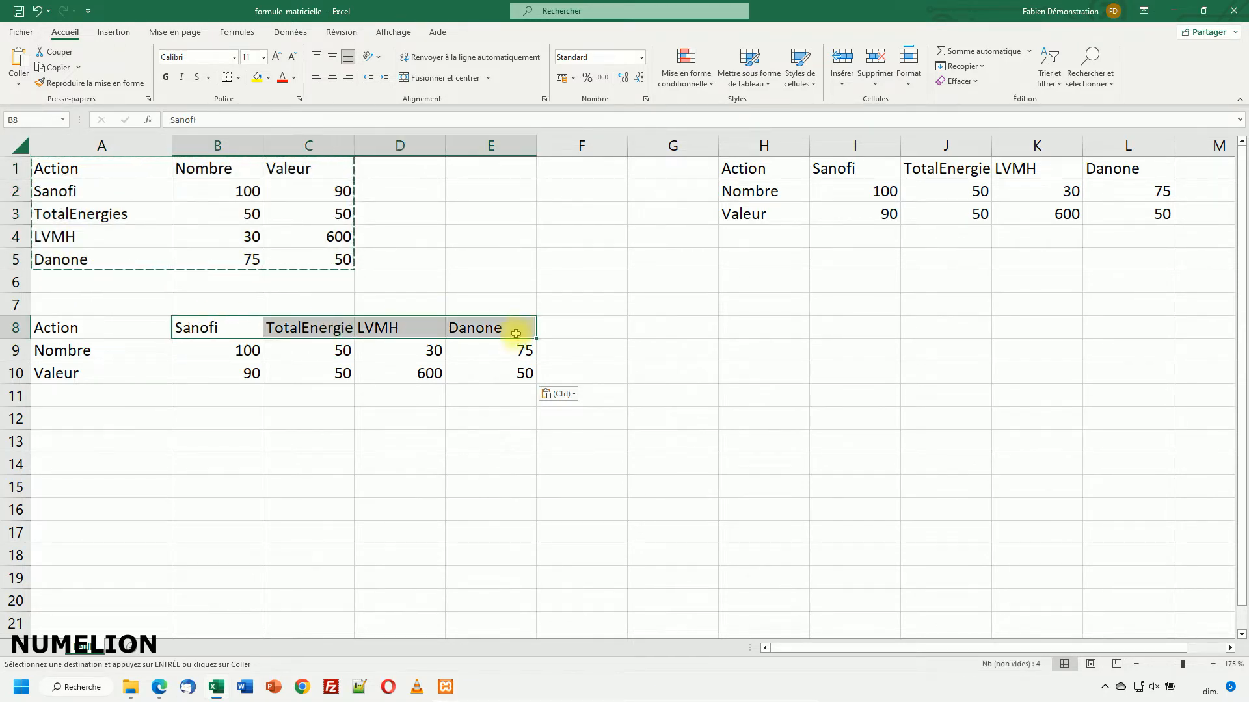
click(663, 346)
Copy the horizontal table H1:L3 and paste it transposed starting at cell H8.
drag(767, 171, 1136, 209)
key(ctrl+c)
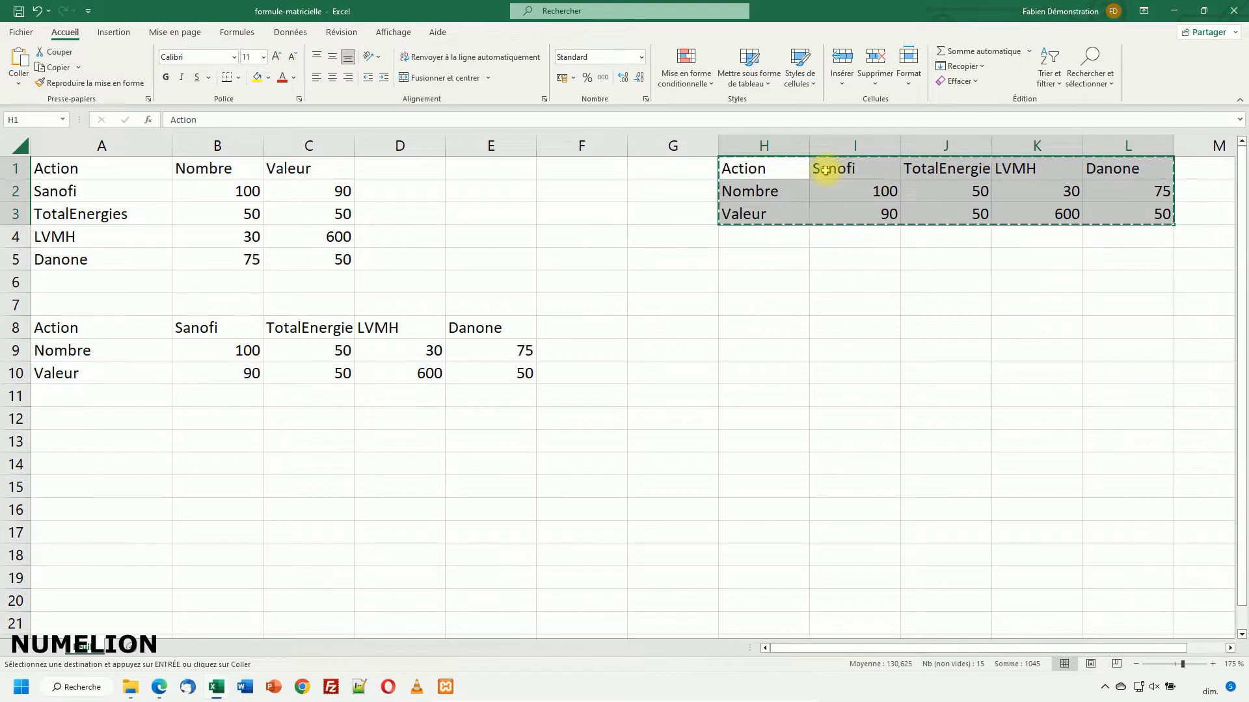
right_click(784, 190)
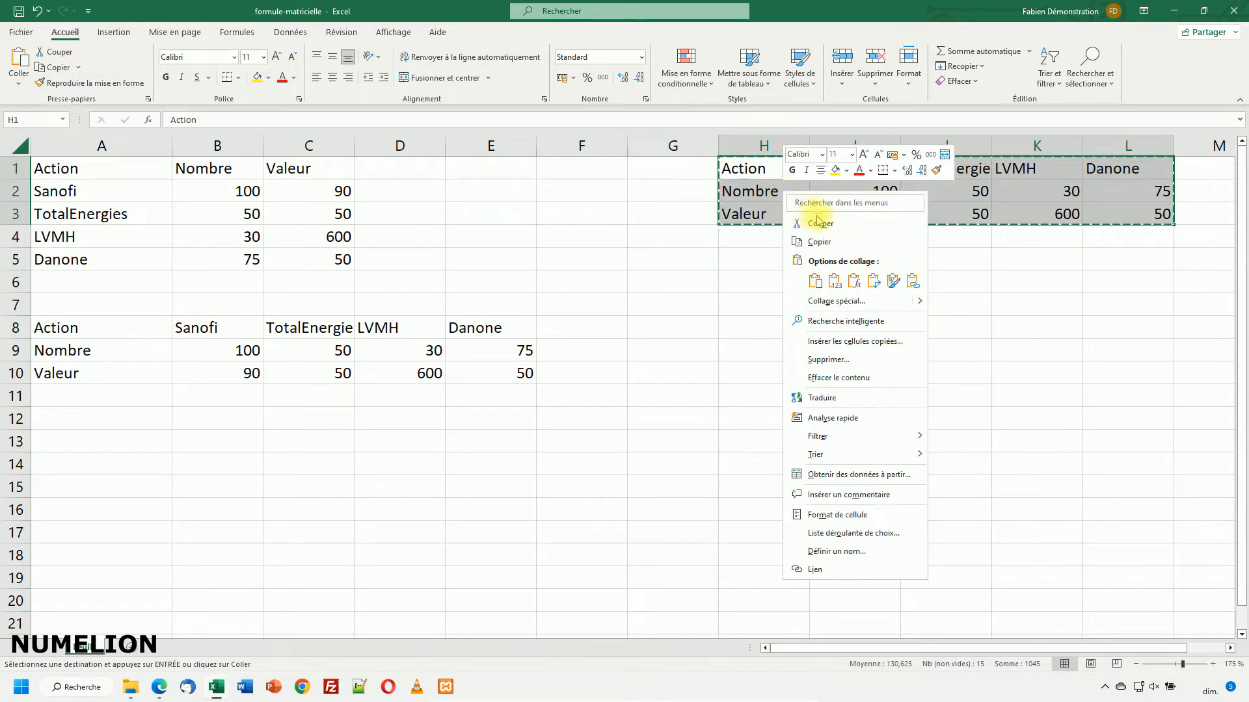
click(836, 239)
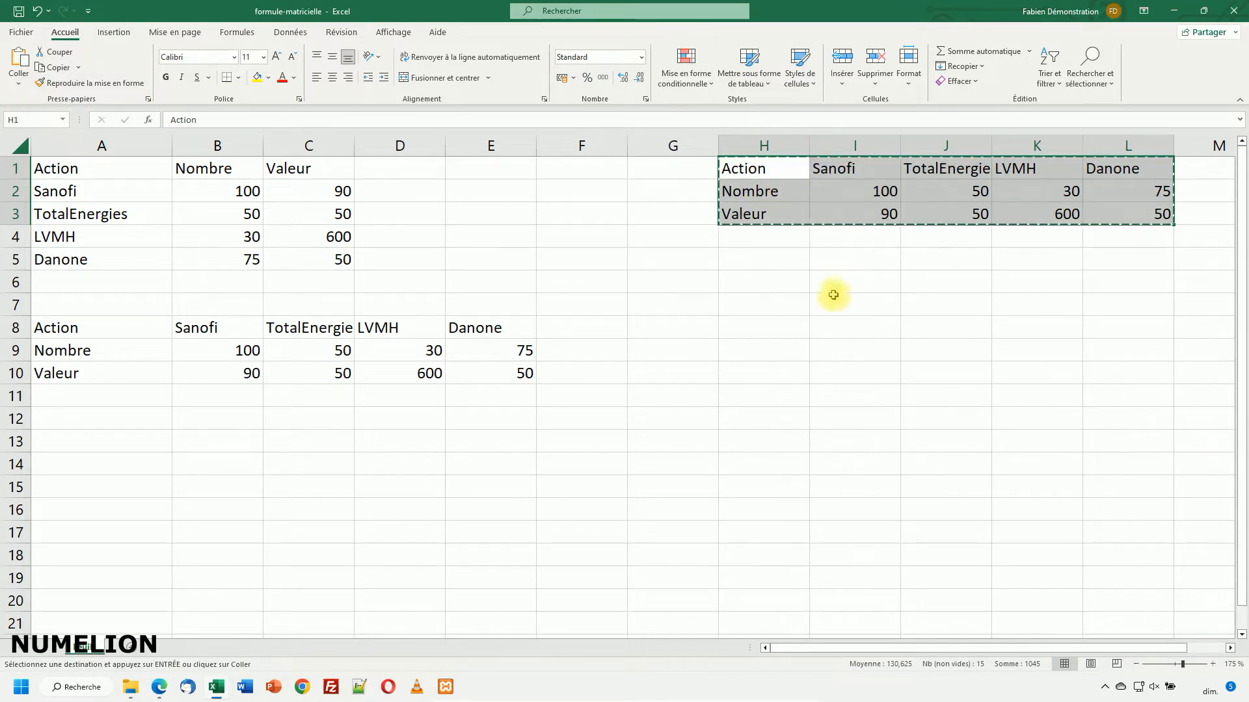
right_click(756, 329)
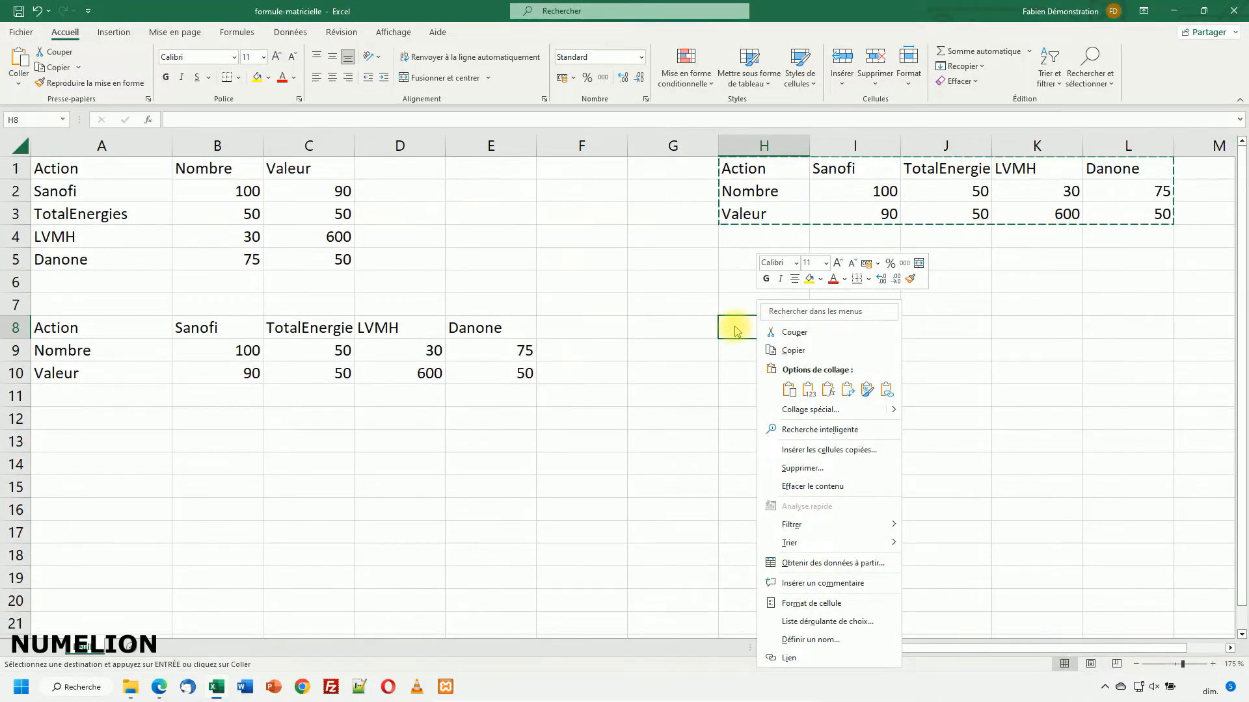
click(845, 389)
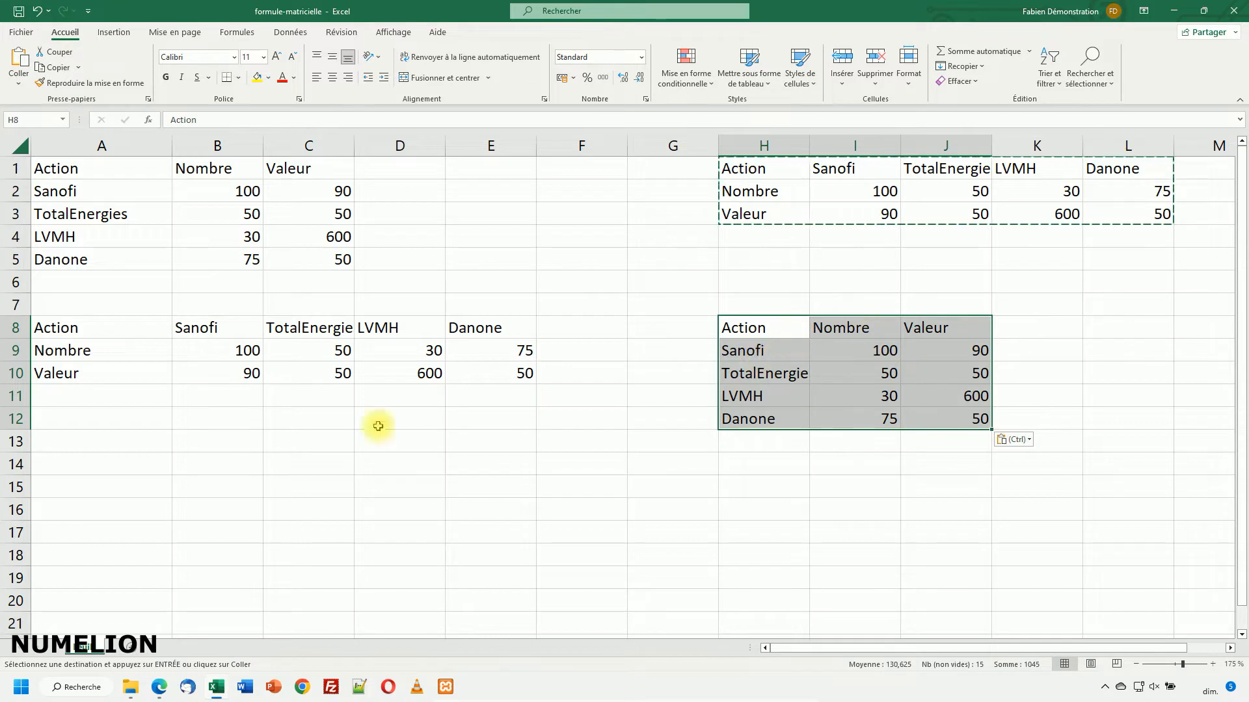
click(59, 441)
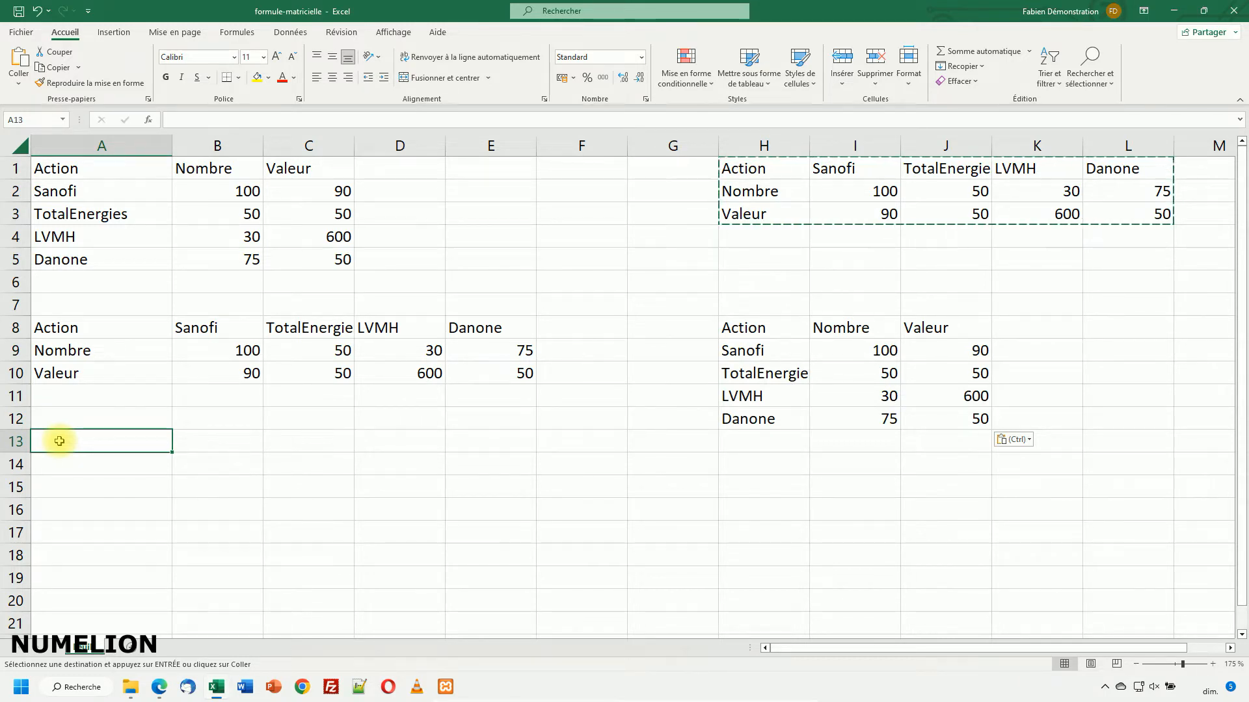
drag(97, 168, 328, 259)
right_click(266, 237)
click(300, 278)
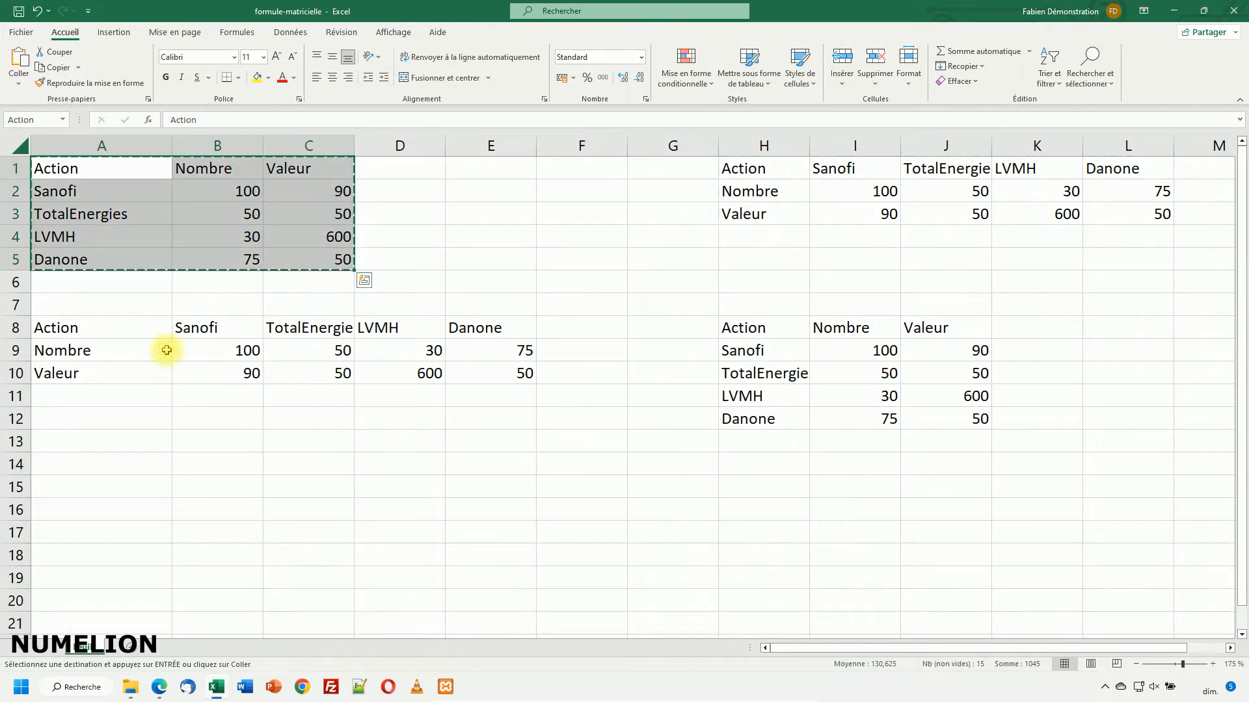
Enter the header "total" in cell D1 and clear it again.
double_click(379, 172)
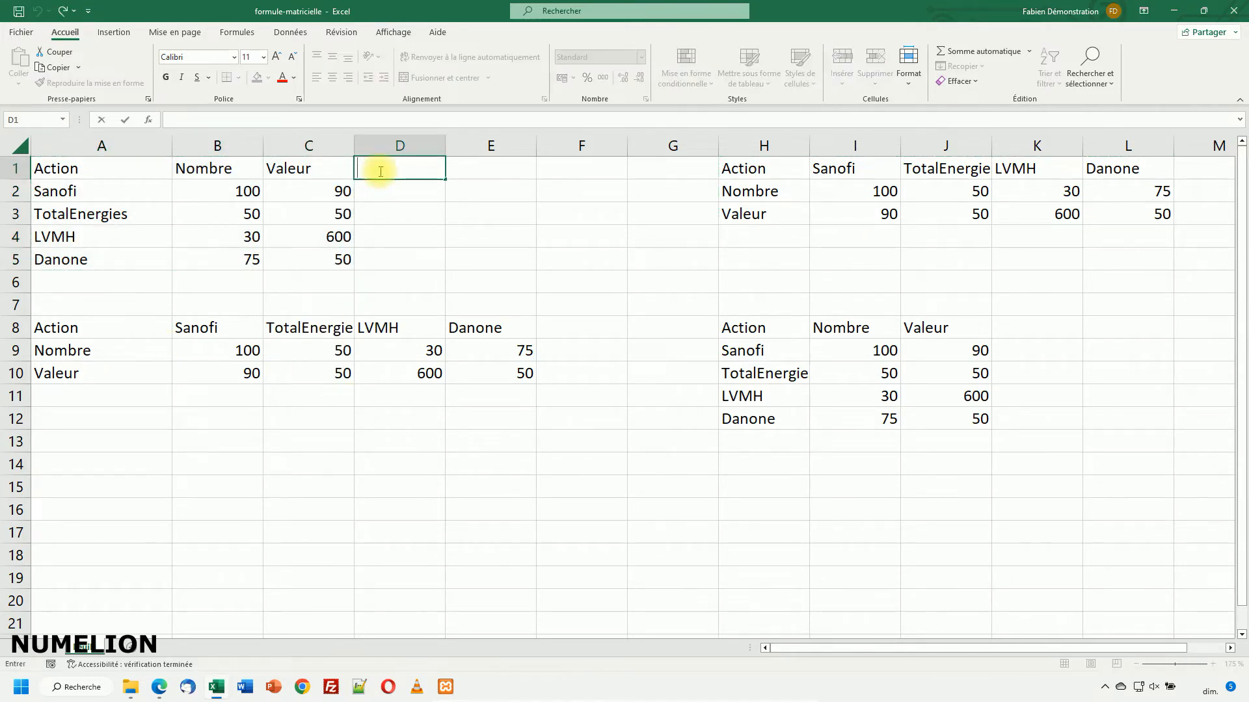
text(total)
key(Return)
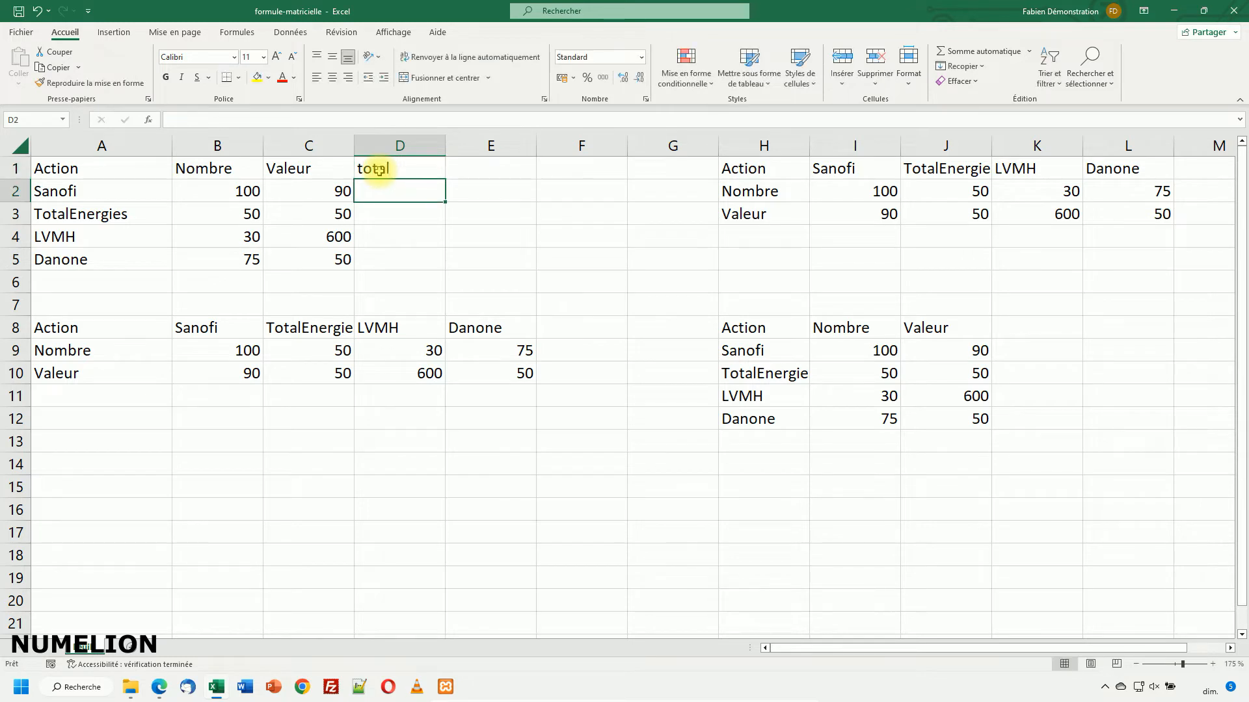
click(380, 171)
key(Delete)
Format A1:C5 as a table with the style "Gris clair, Style de tableau moyen 8", without treating the first row as headers.
drag(71, 171, 298, 260)
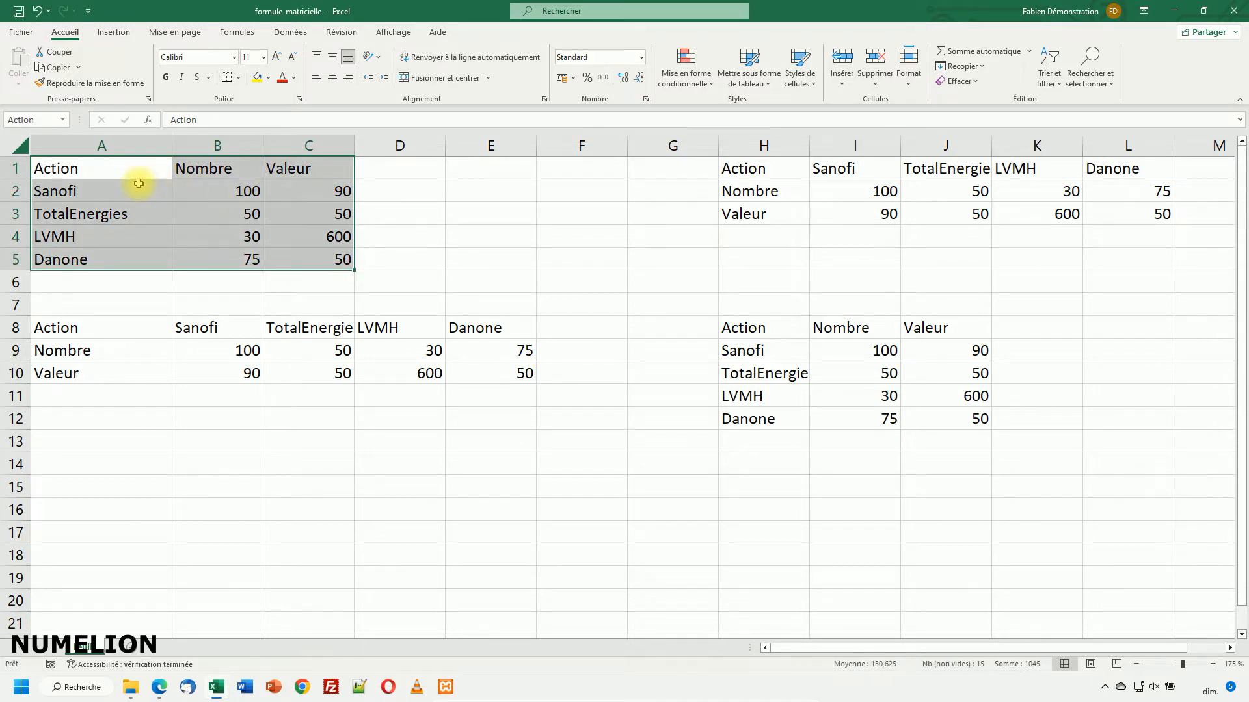
click(745, 76)
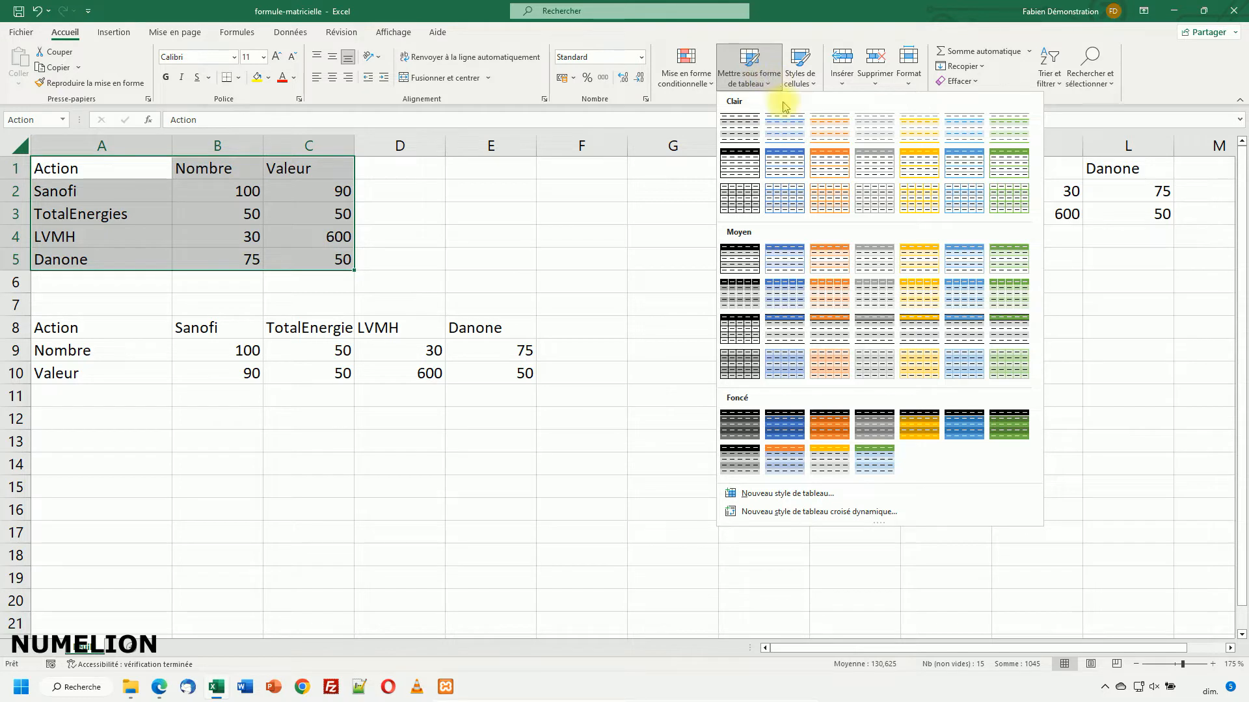
click(779, 287)
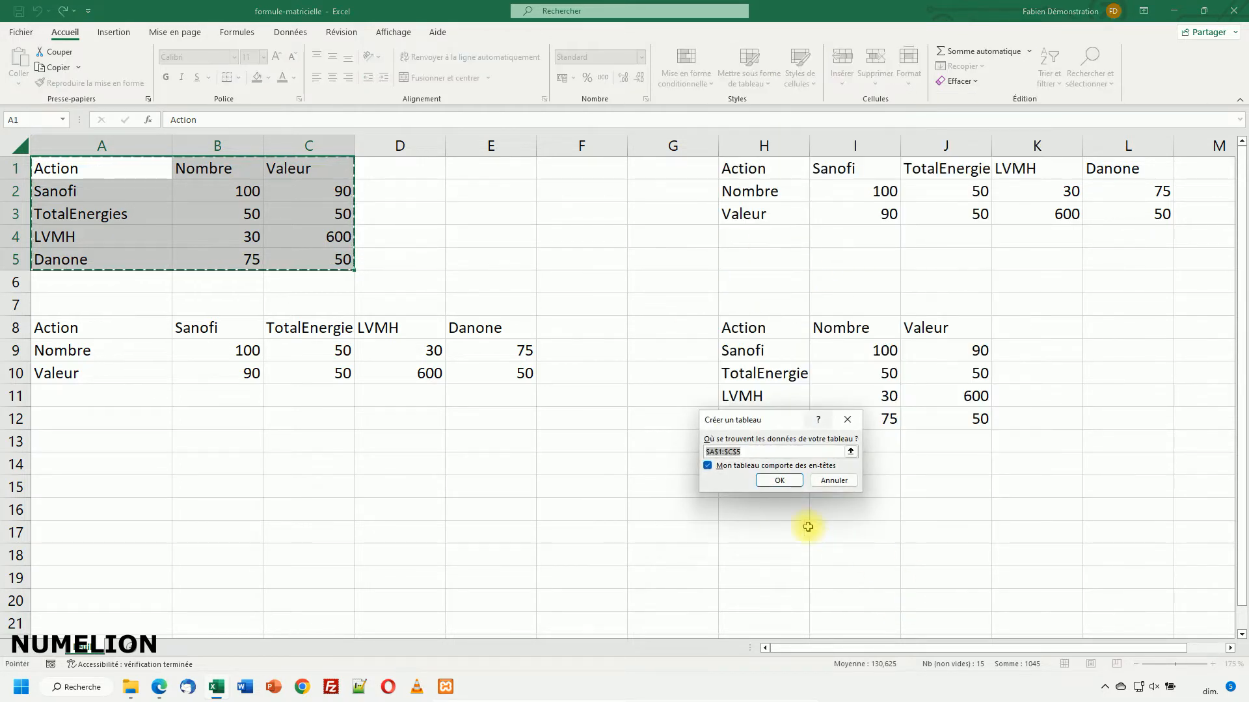
click(832, 480)
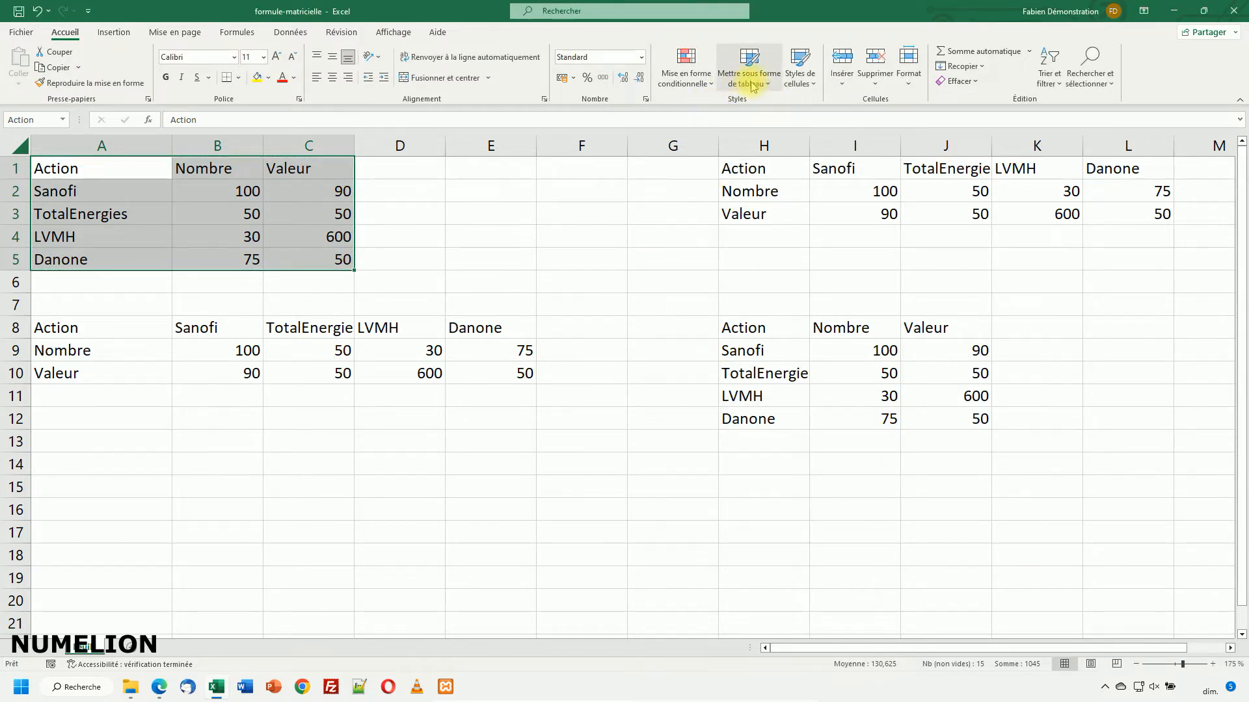
click(748, 77)
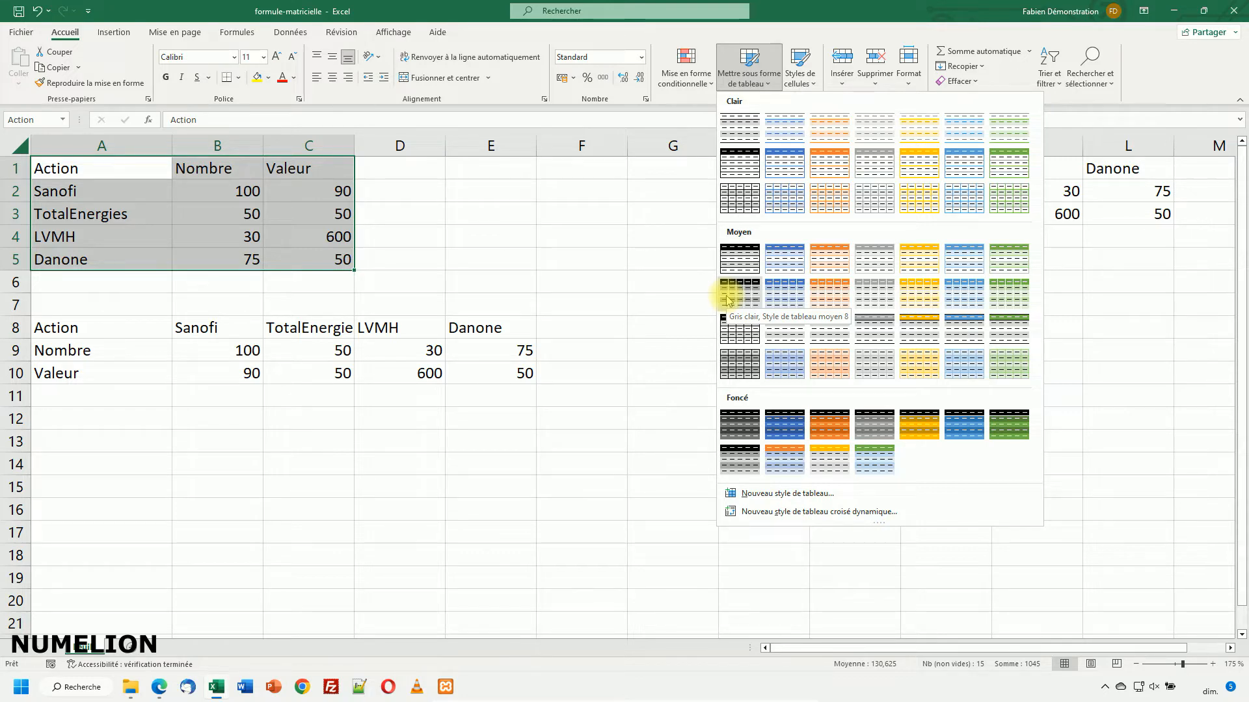
click(748, 69)
click(748, 69)
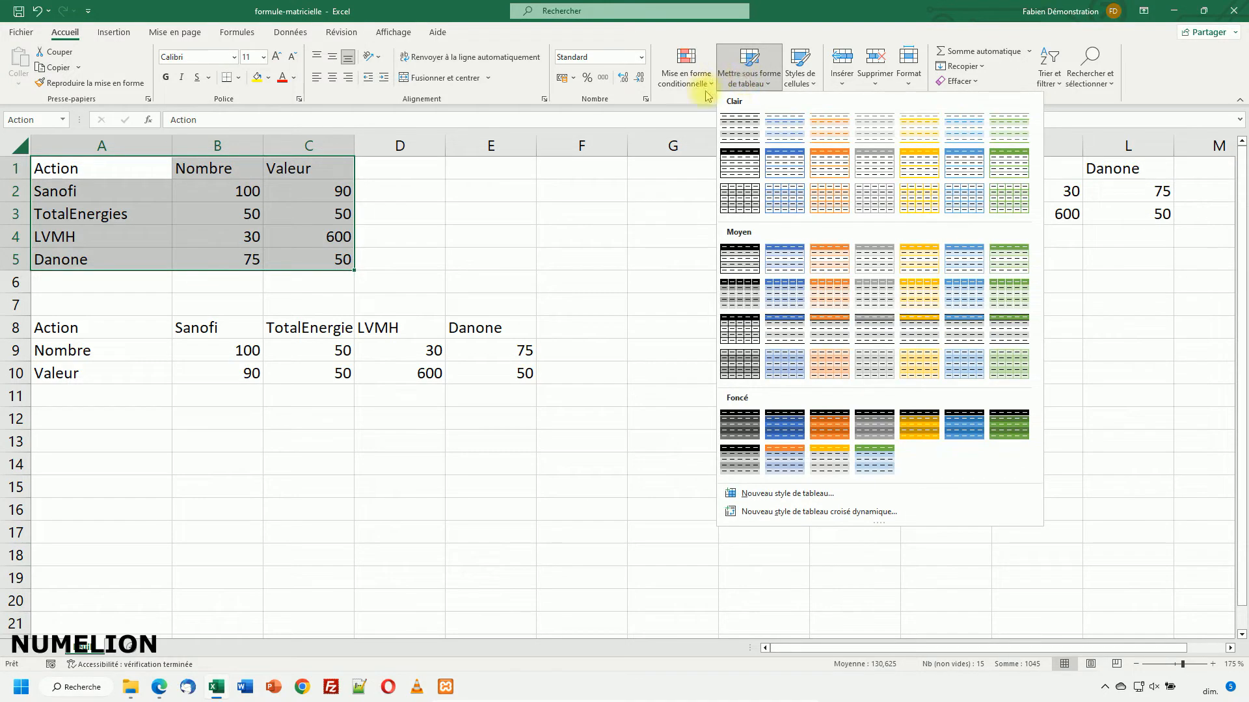
click(751, 299)
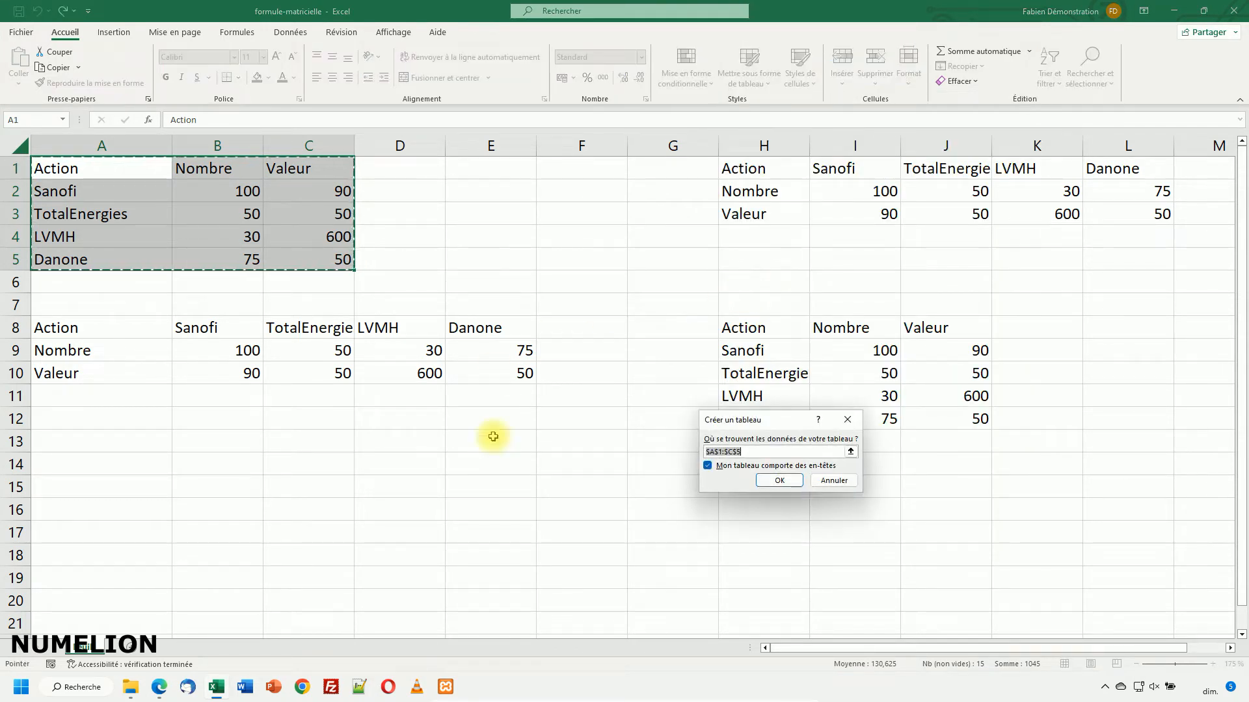
click(707, 466)
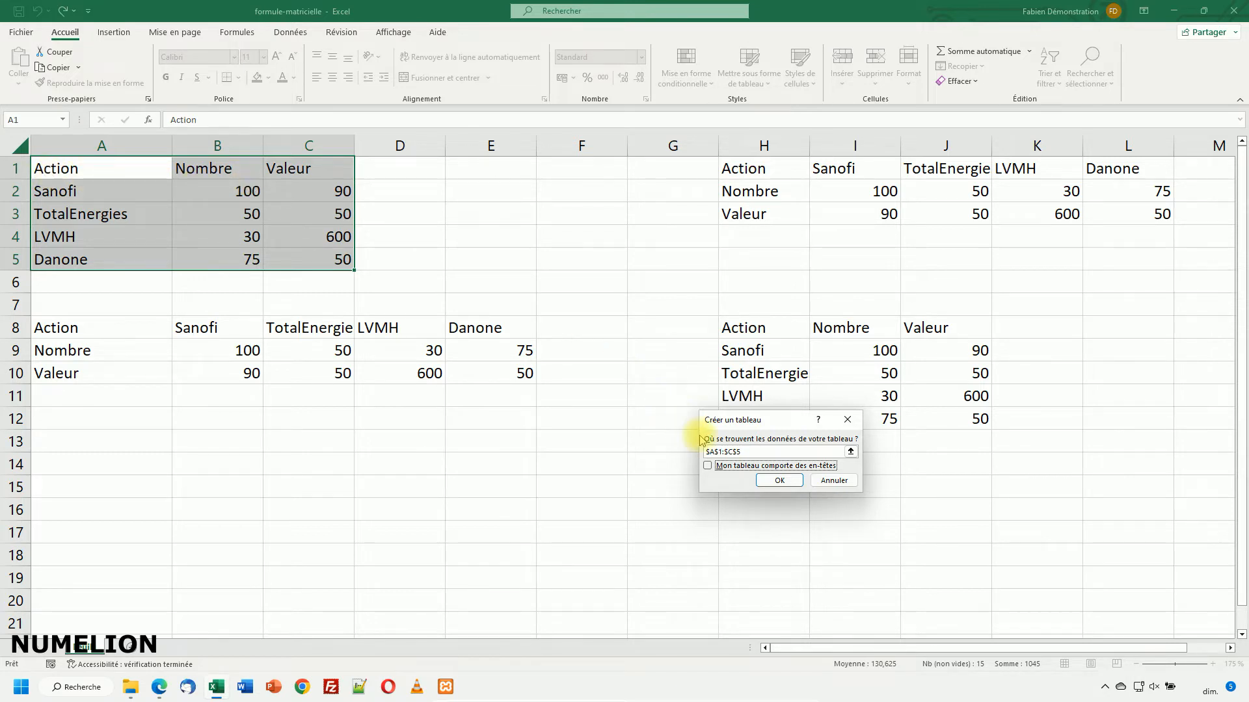
click(774, 480)
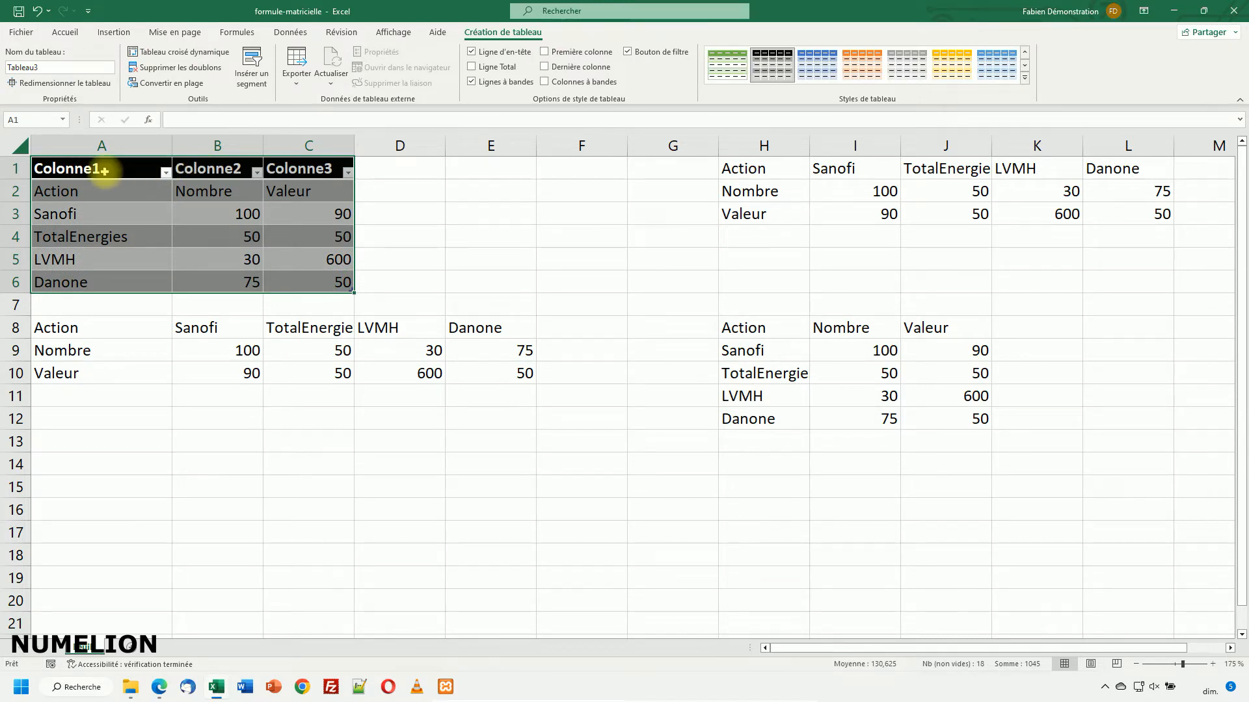
click(79, 419)
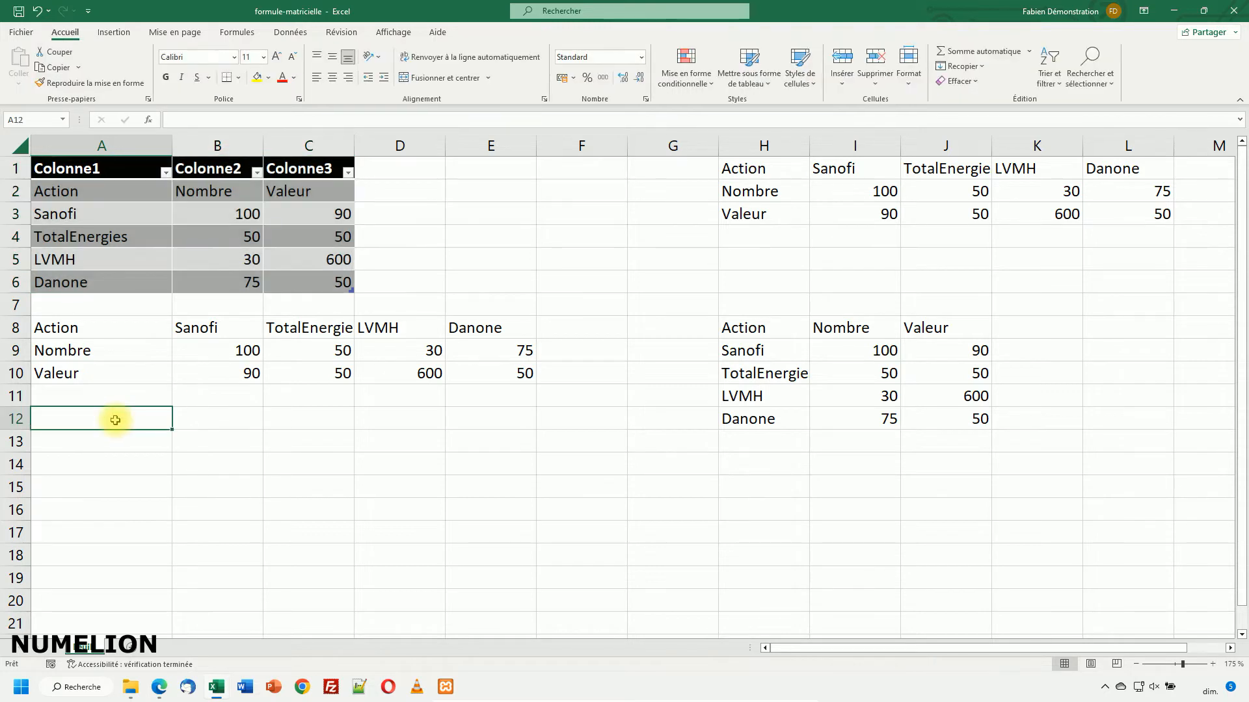
text(=transpose)
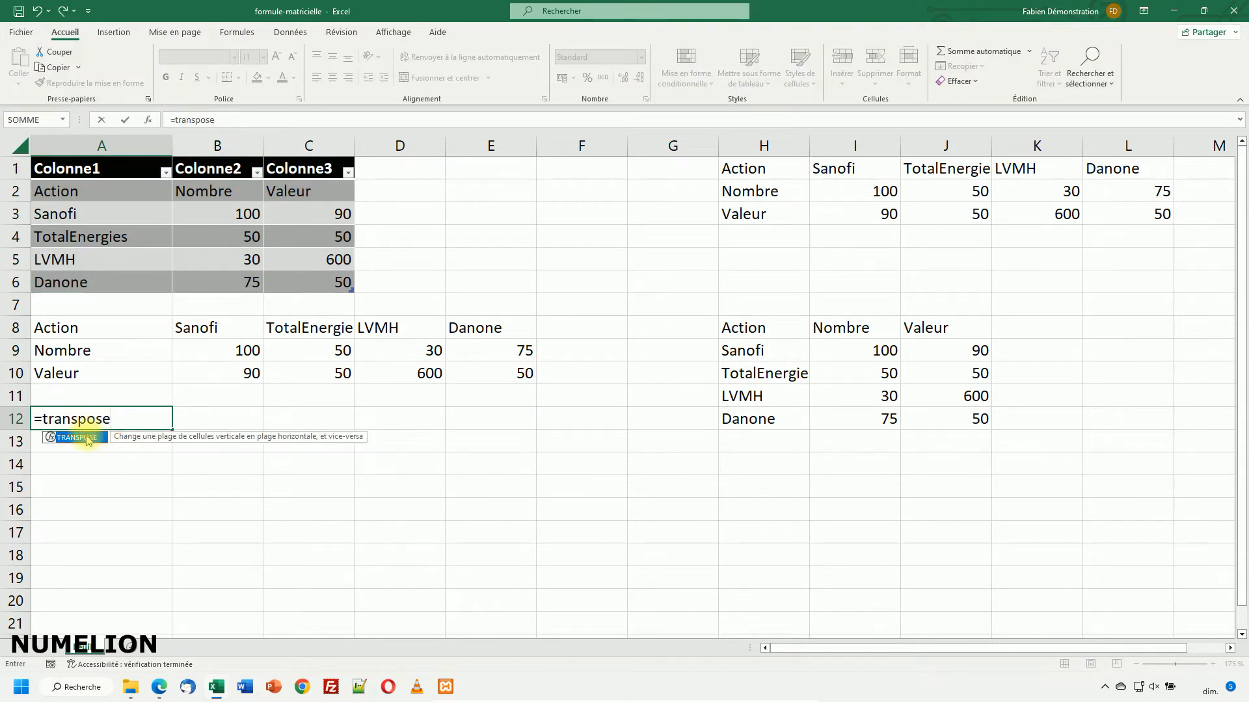
double_click(103, 436)
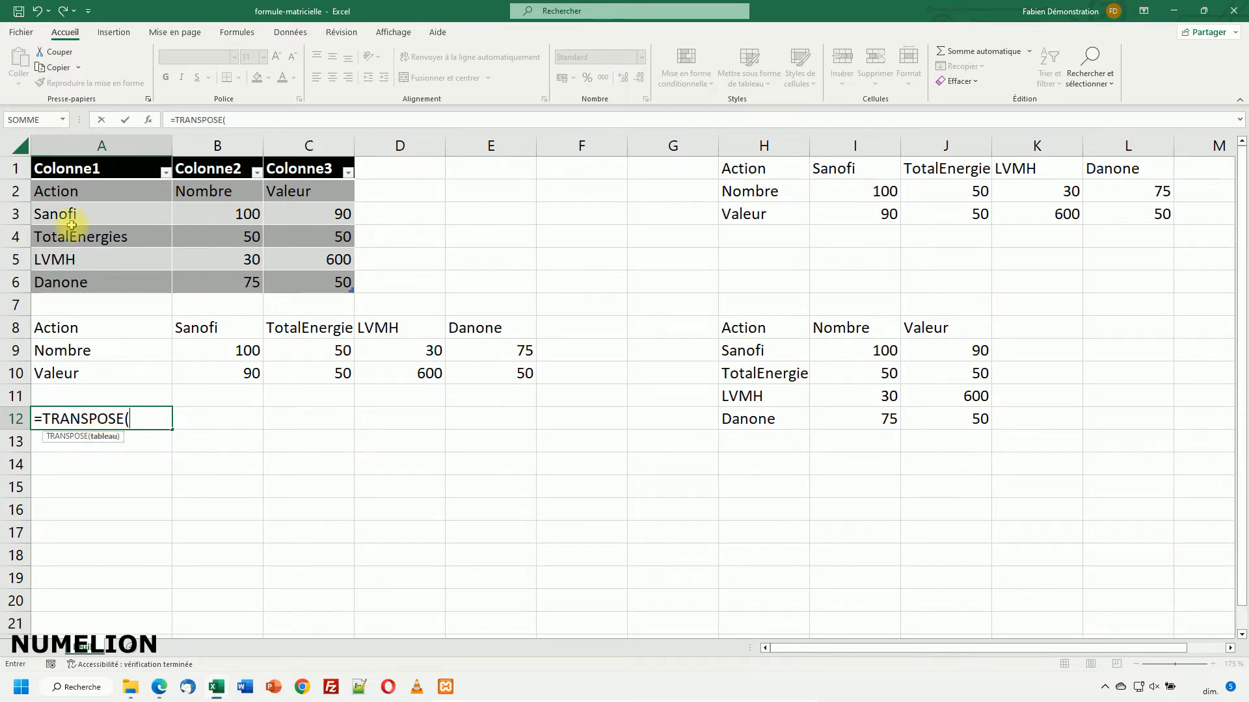
key(Escape)
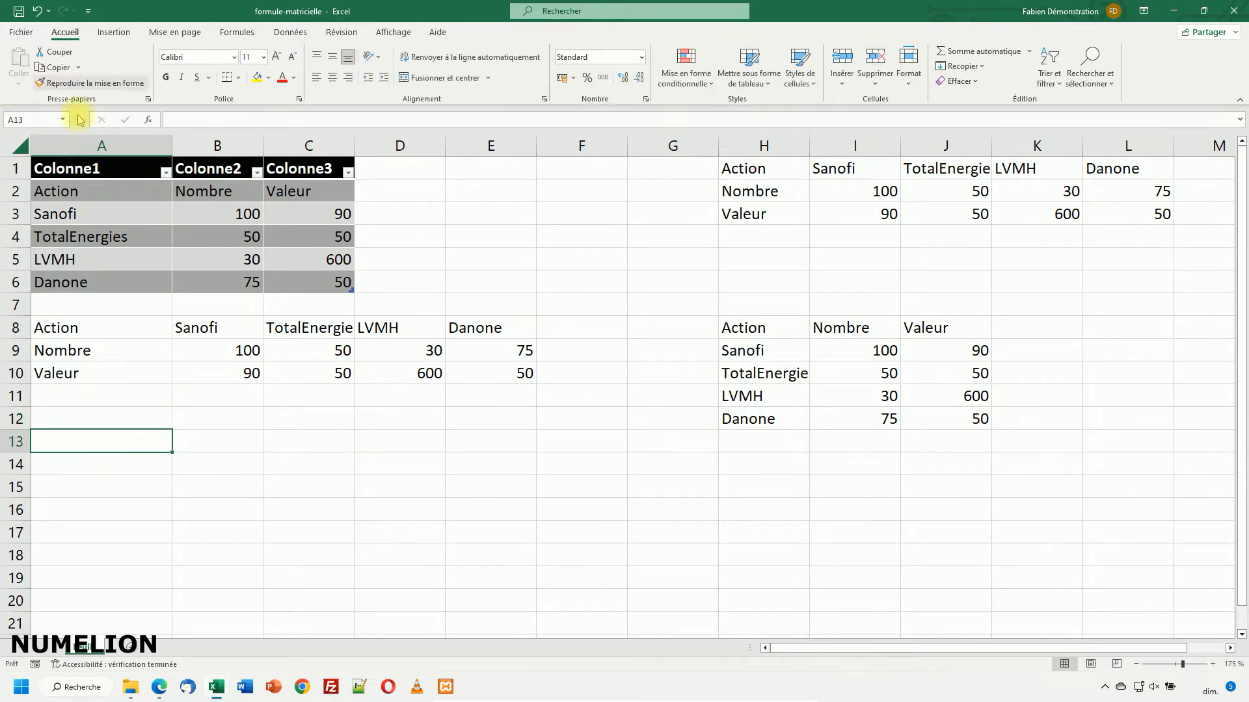
Look up the name of the formatted table and enter the formula =TRANSPOSE(Tableau3) in cell A12.
click(103, 171)
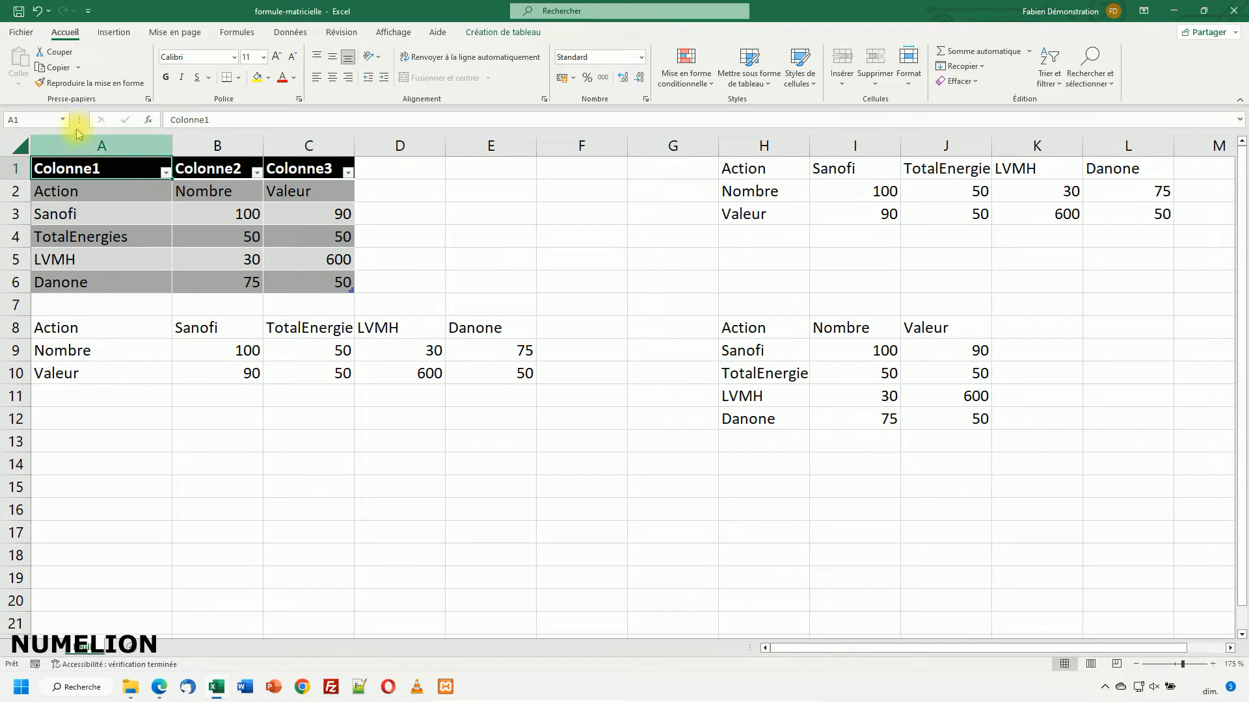
click(60, 121)
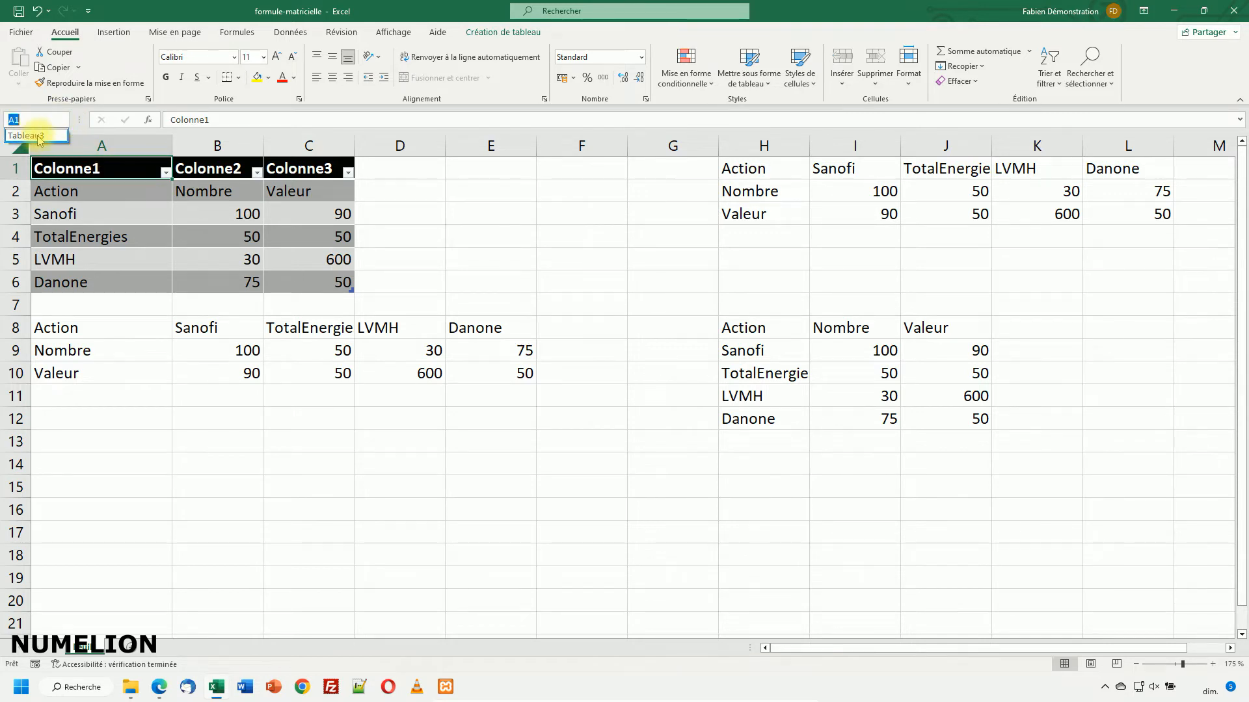
click(61, 418)
click(62, 418)
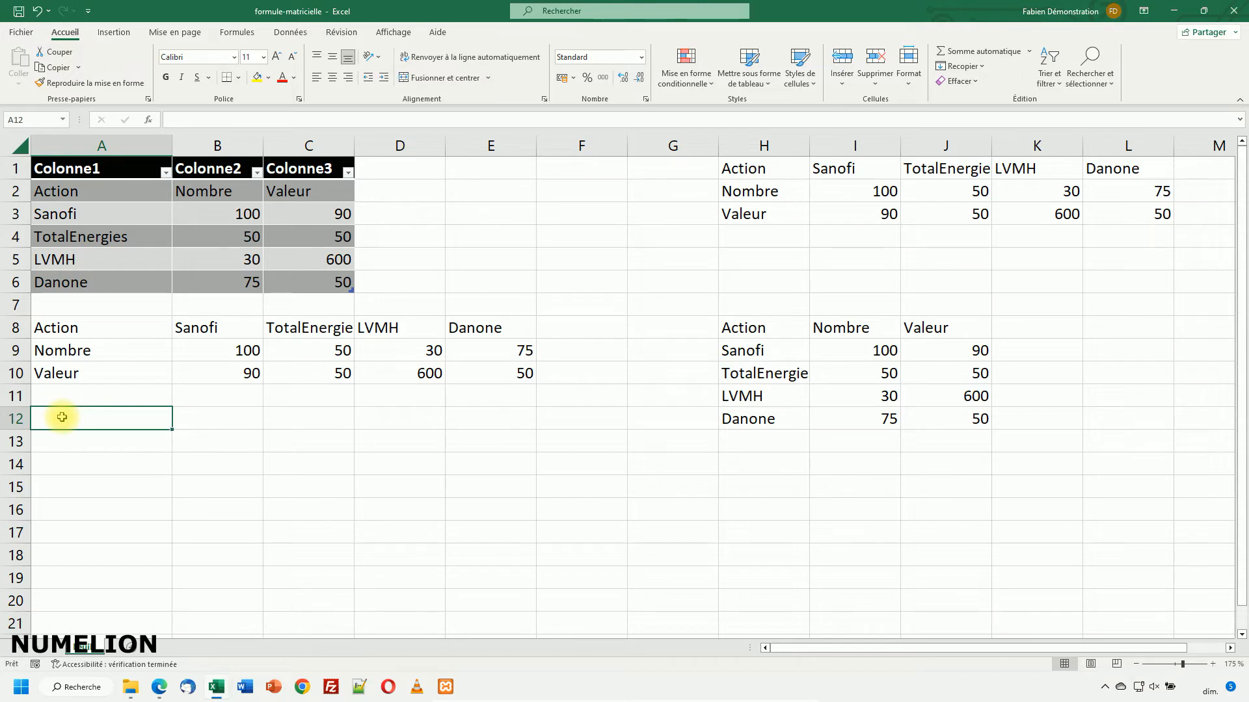
text(=trans)
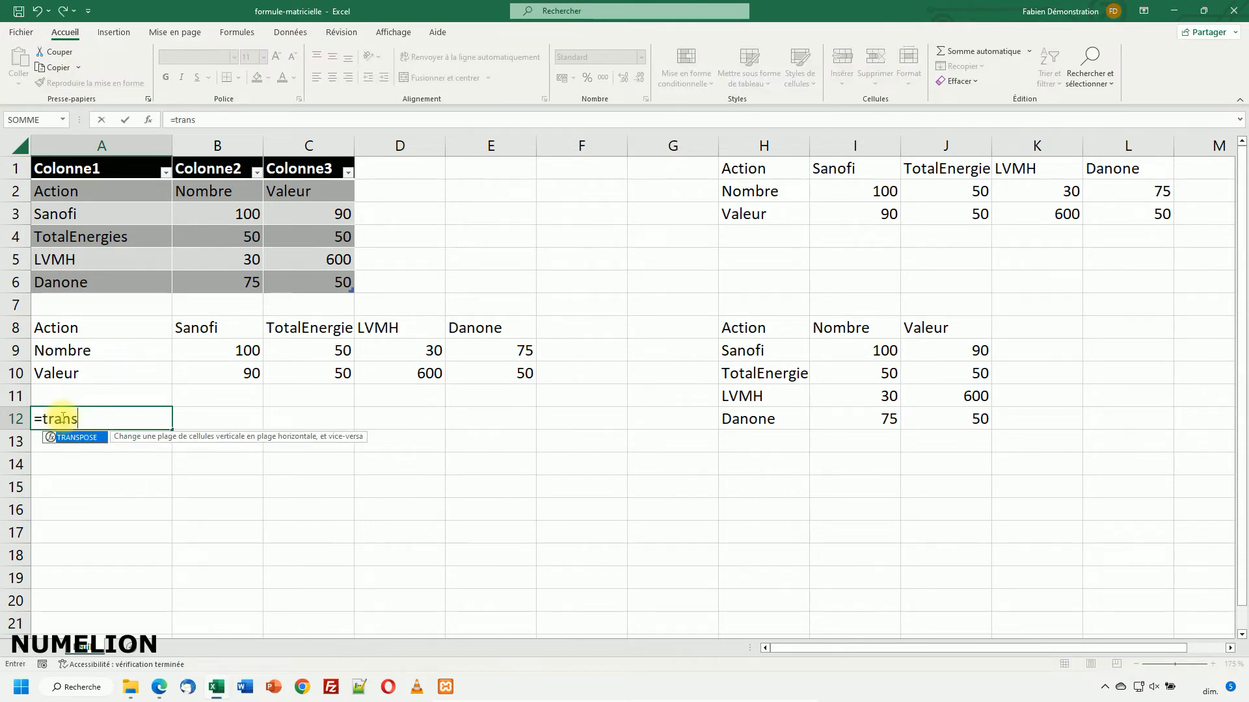
text(po)
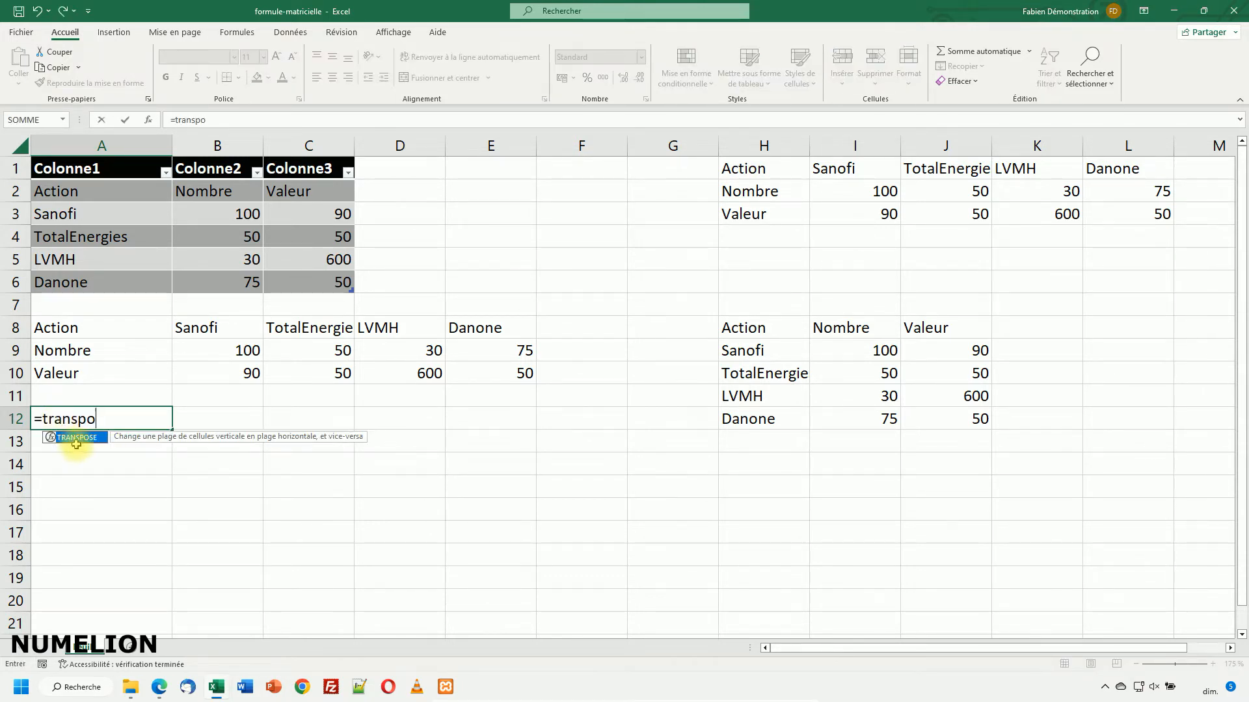
double_click(76, 436)
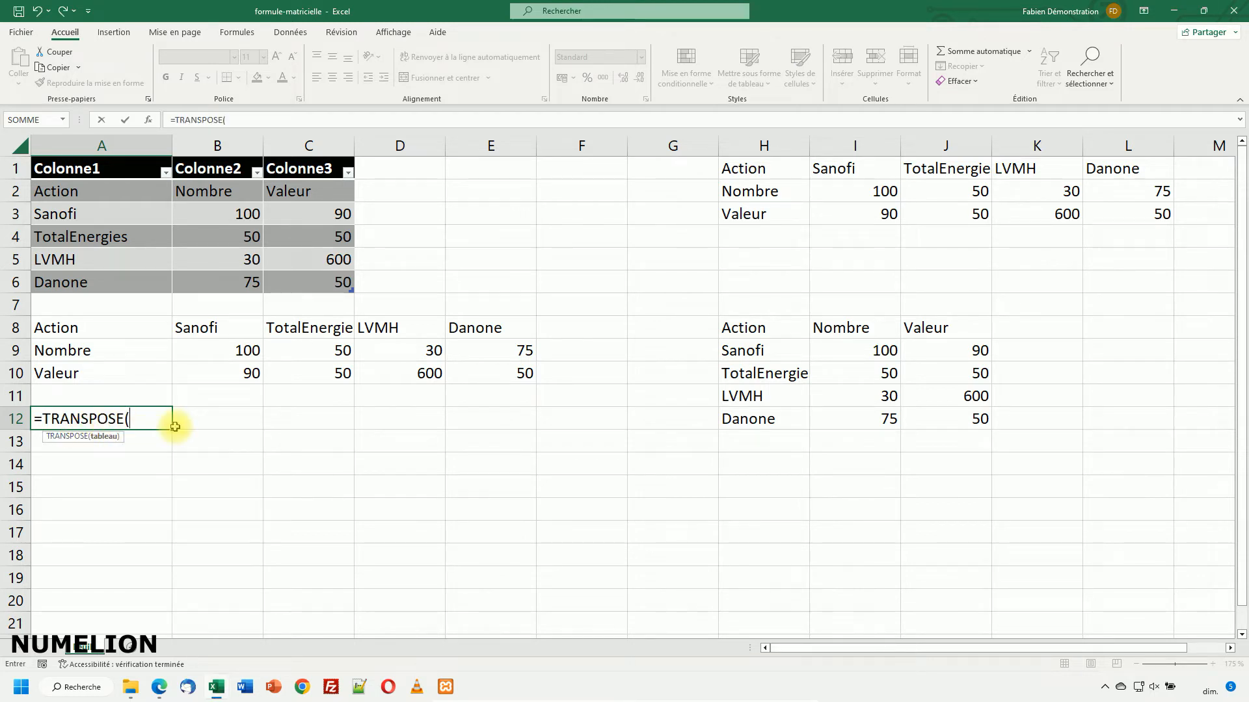
text(Tableau)
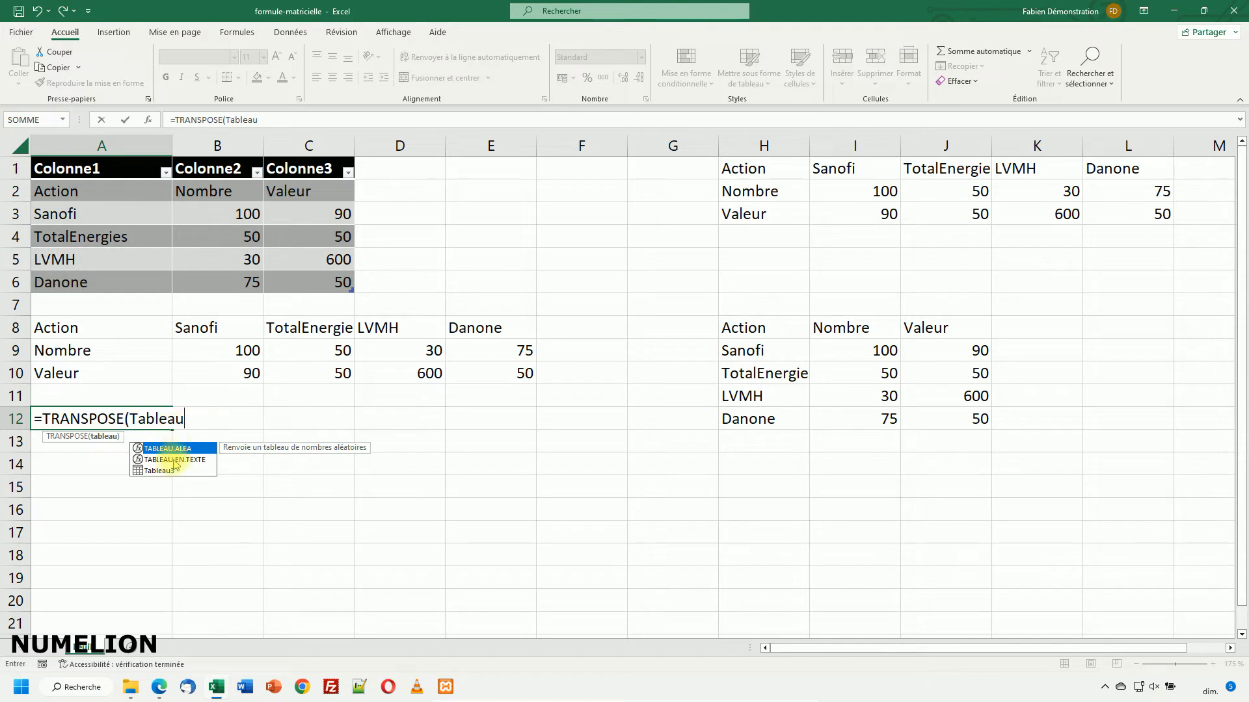
click(159, 471)
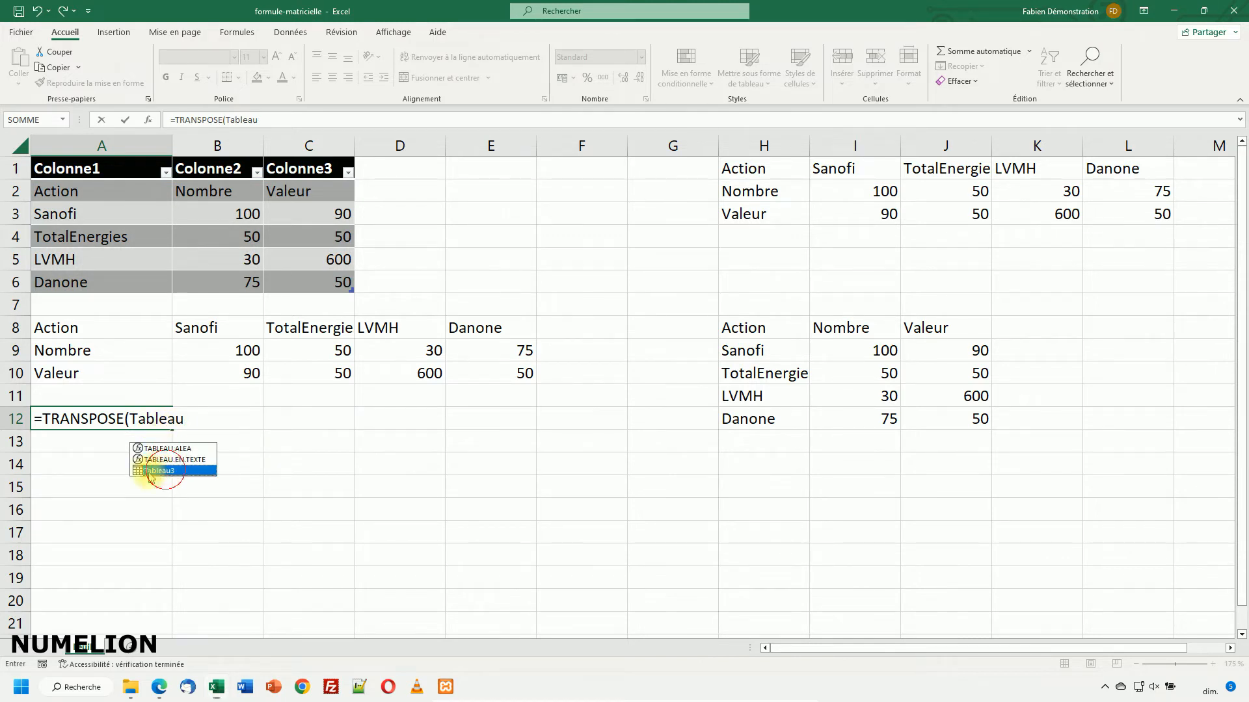
double_click(159, 472)
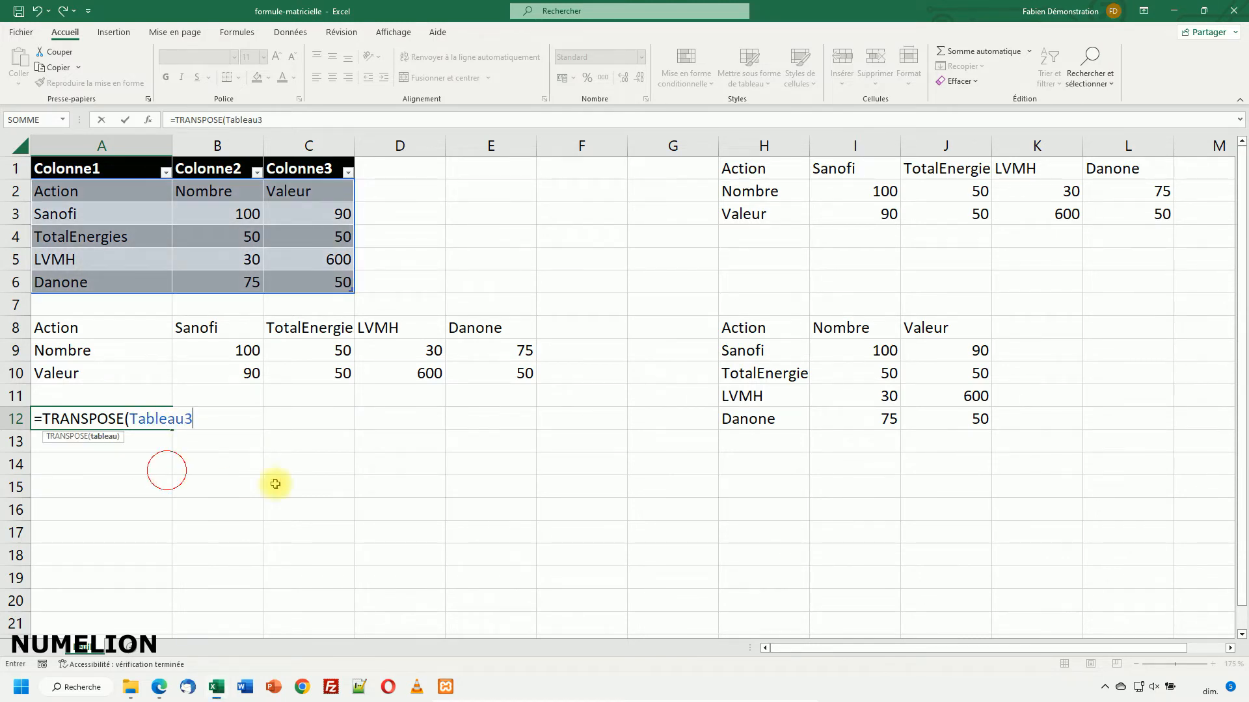
text())
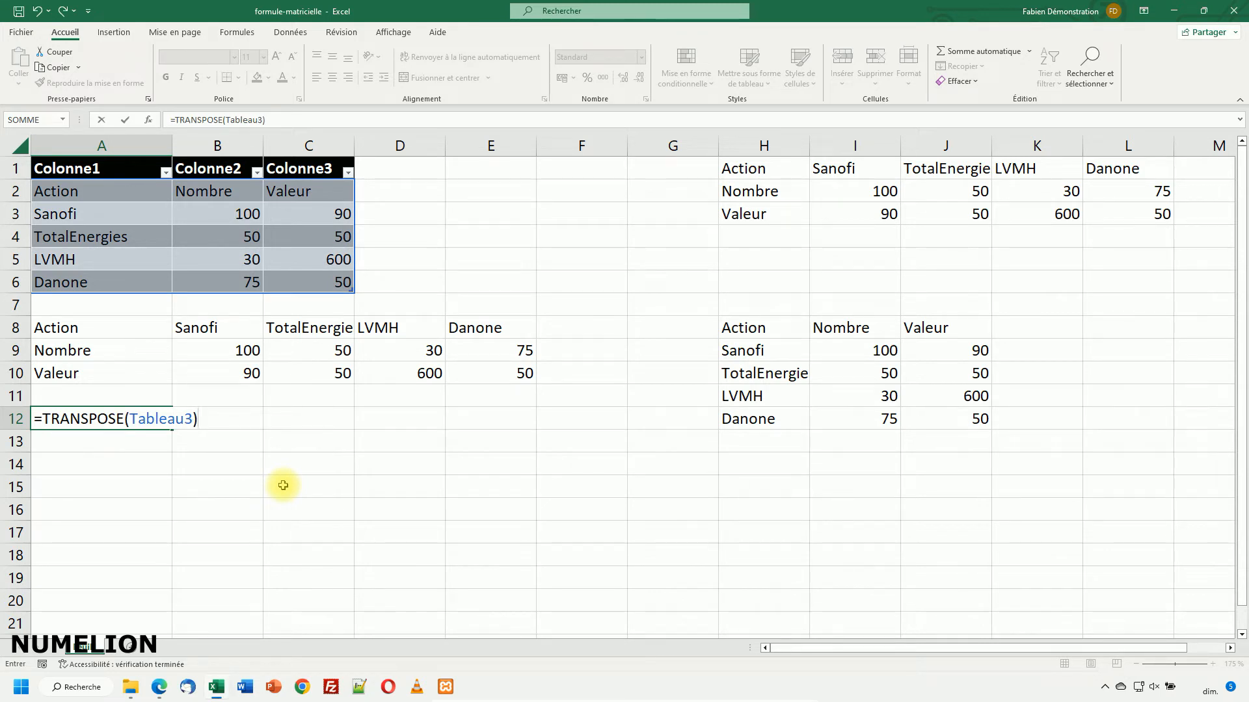
key(Return)
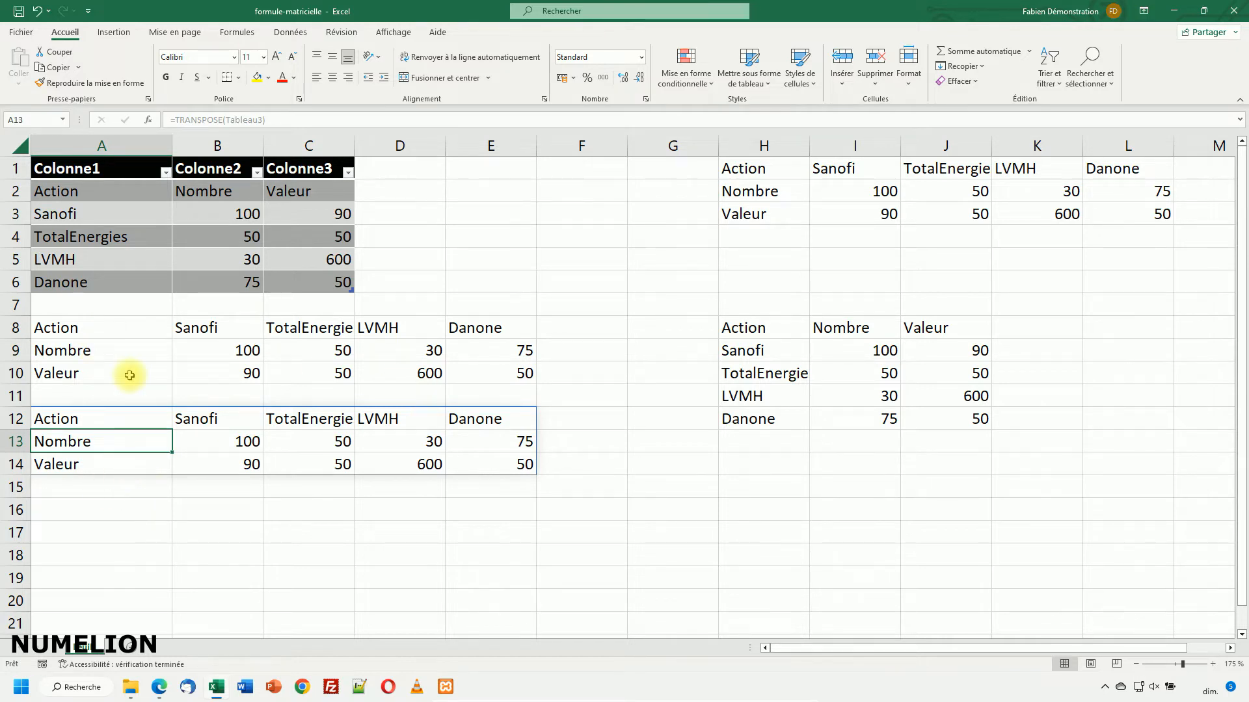
Extend the formatted table with a fourth column headed "colonne4" in D1 and enter "Total" in D2.
double_click(367, 172)
text(colonne4)
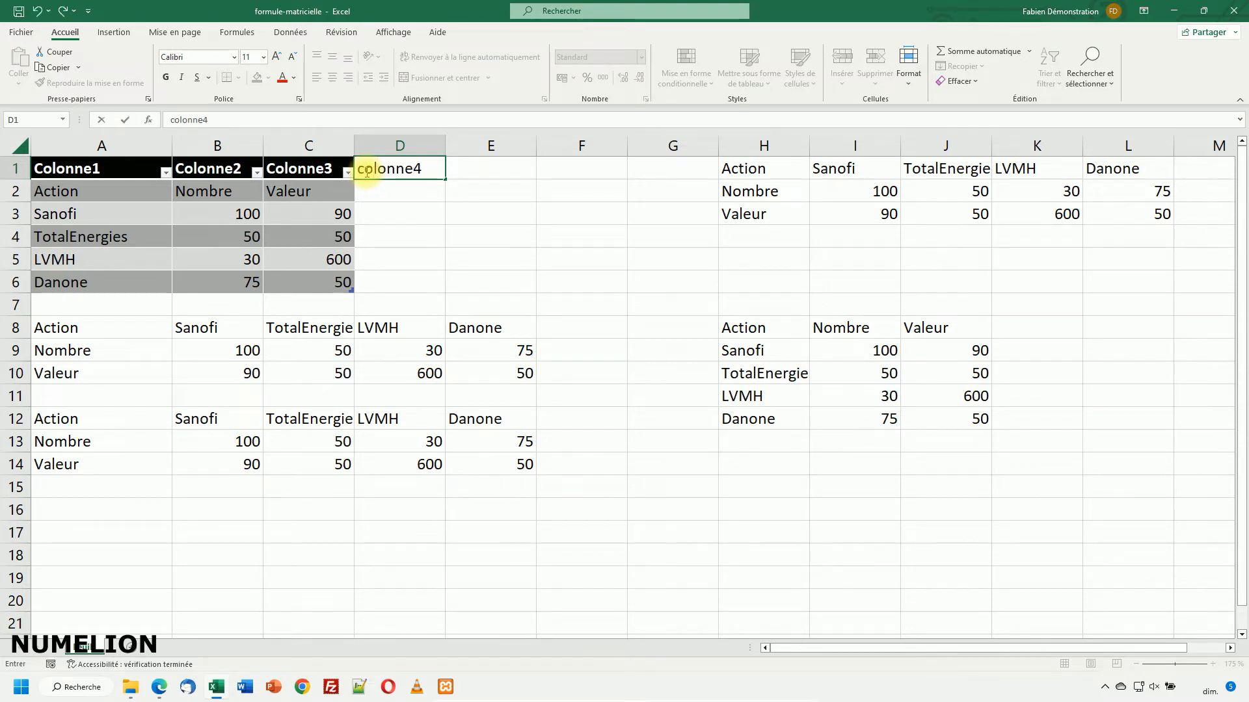
key(Return)
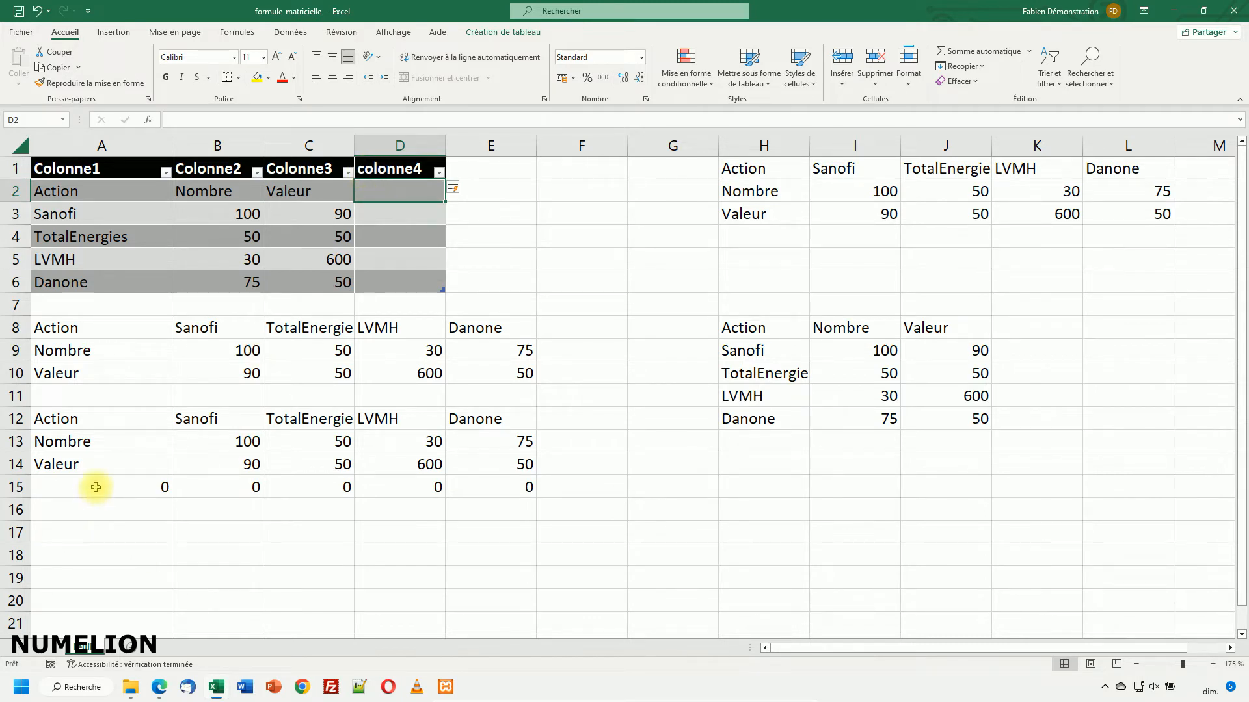
drag(95, 487, 530, 487)
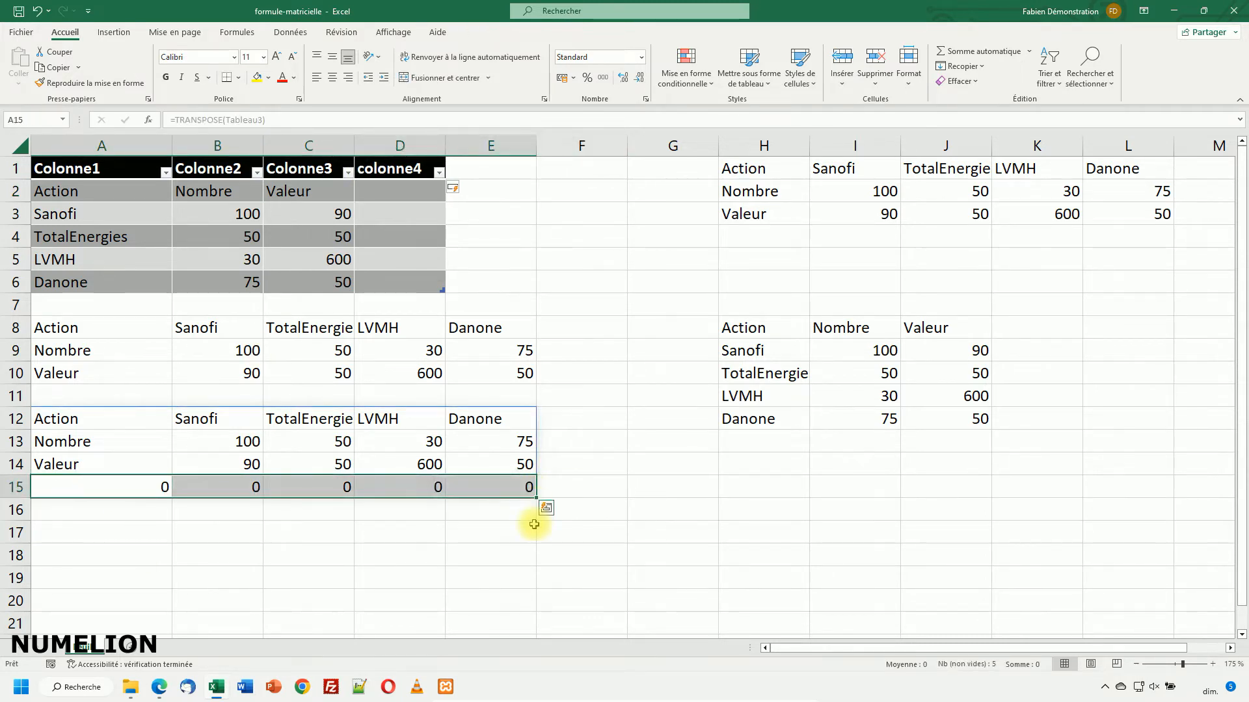
click(403, 193)
text(To)
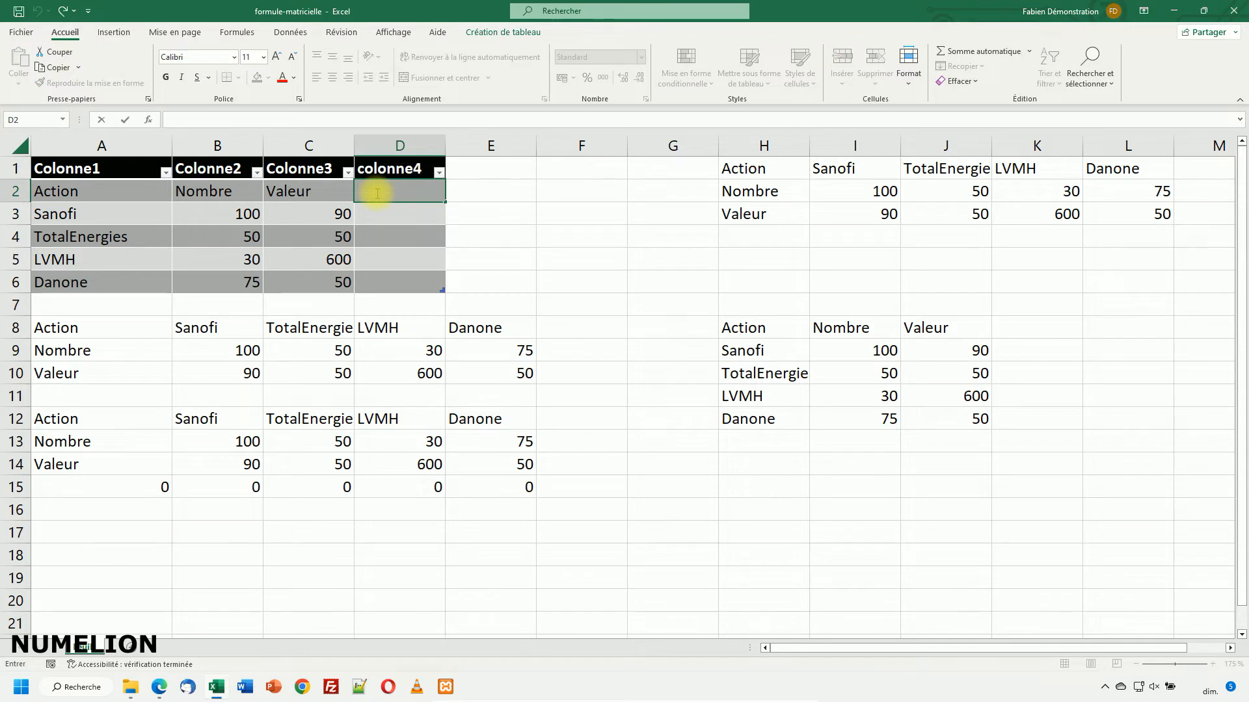
text(tal)
key(Return)
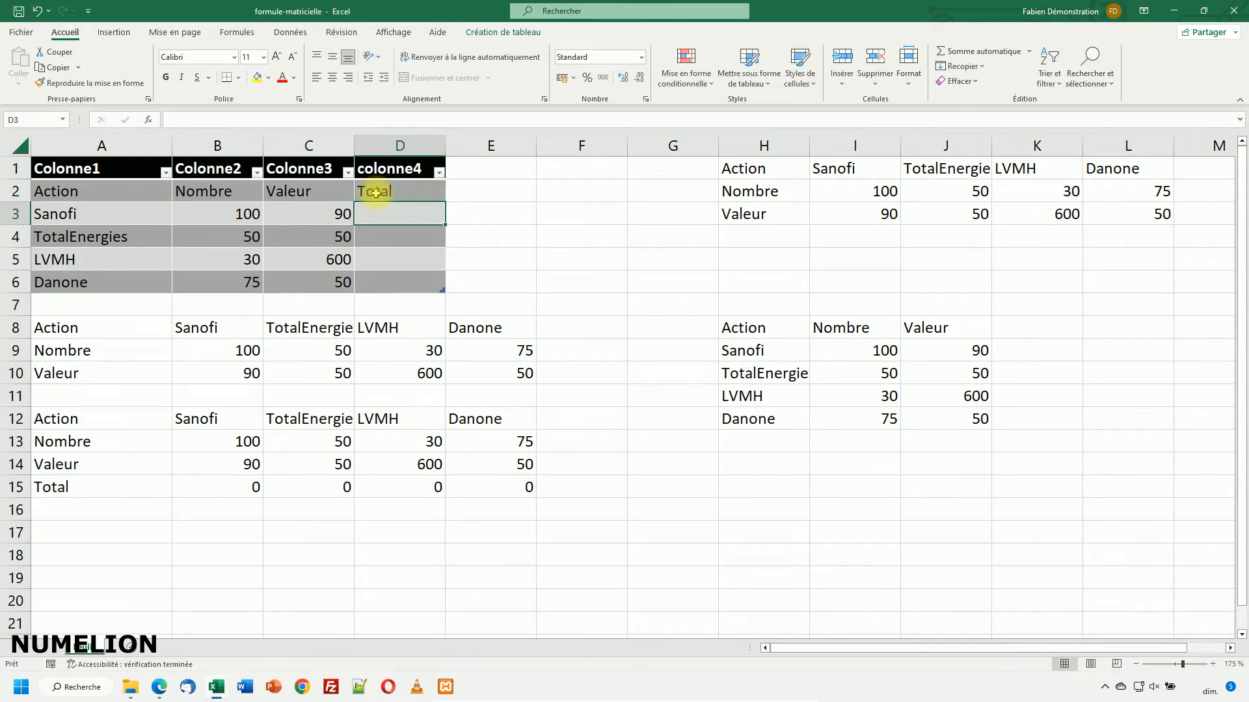
click(369, 216)
text(=)
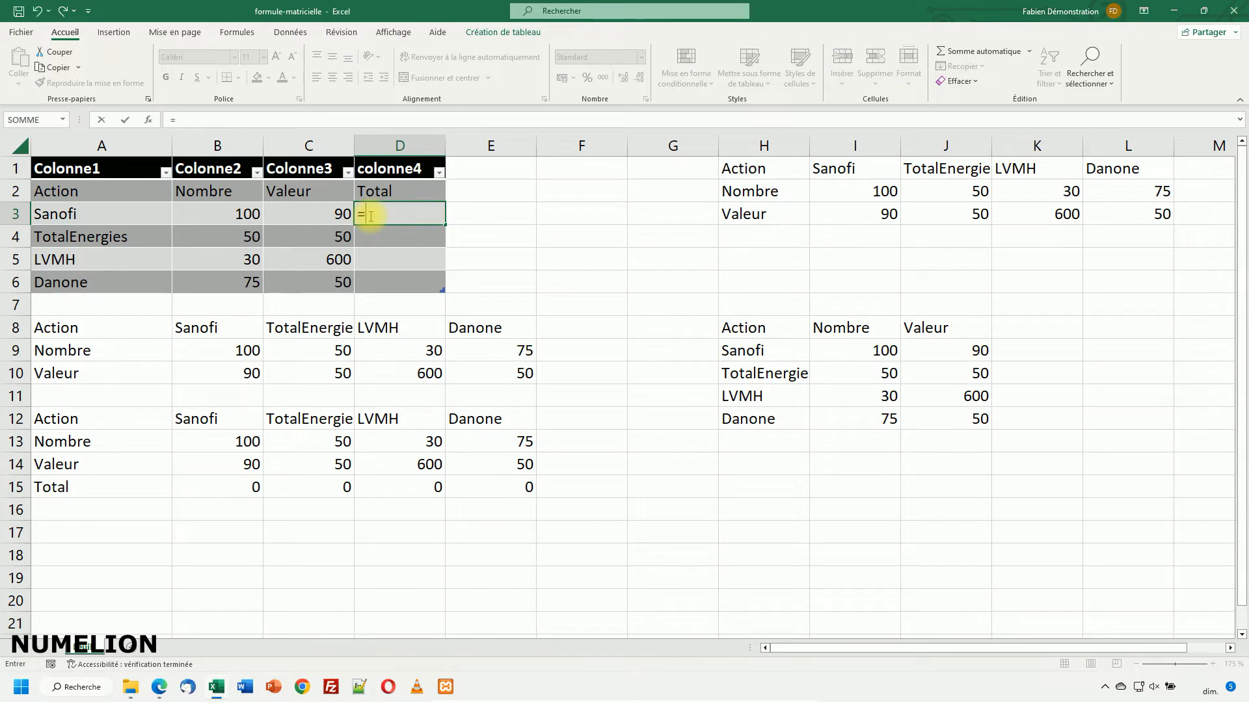
click(246, 212)
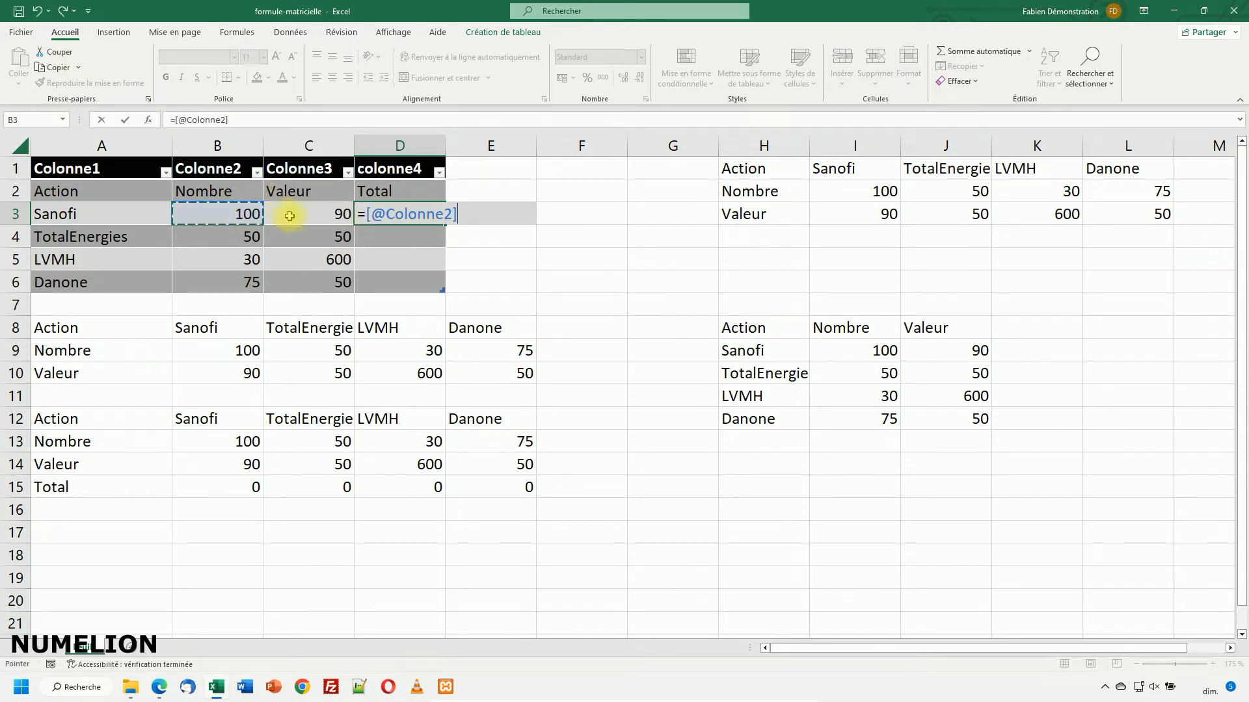
text(*)
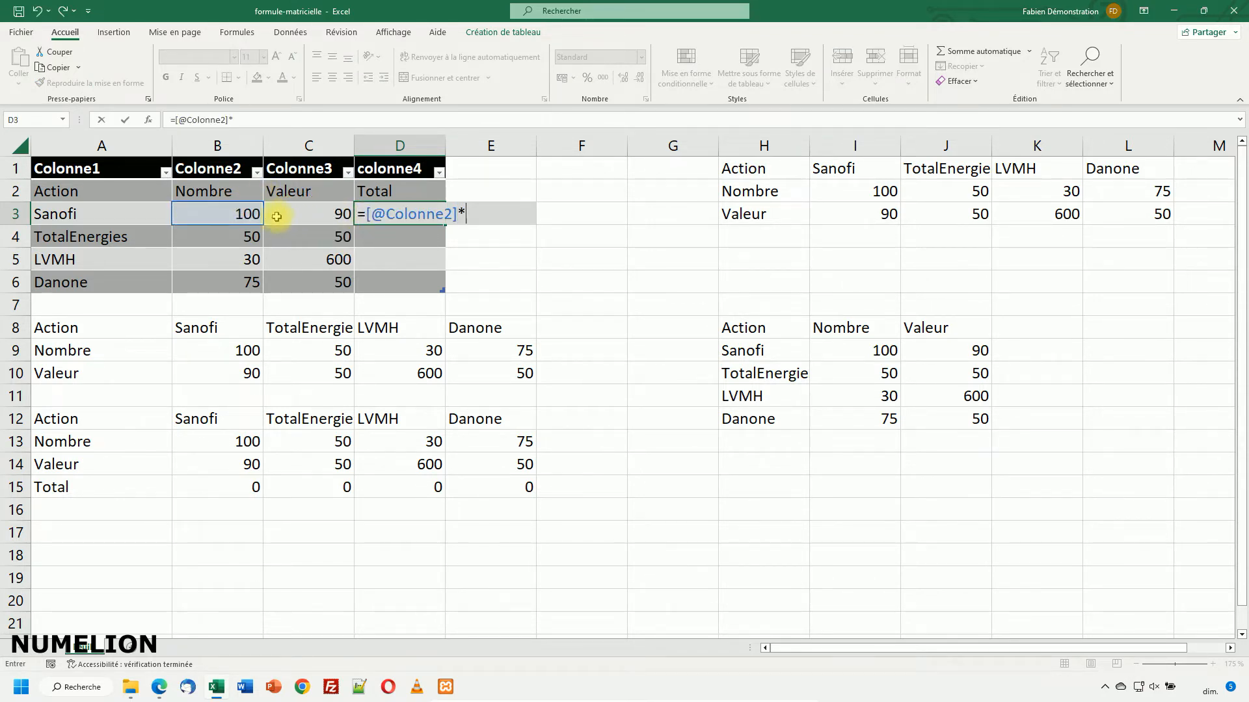
click(327, 216)
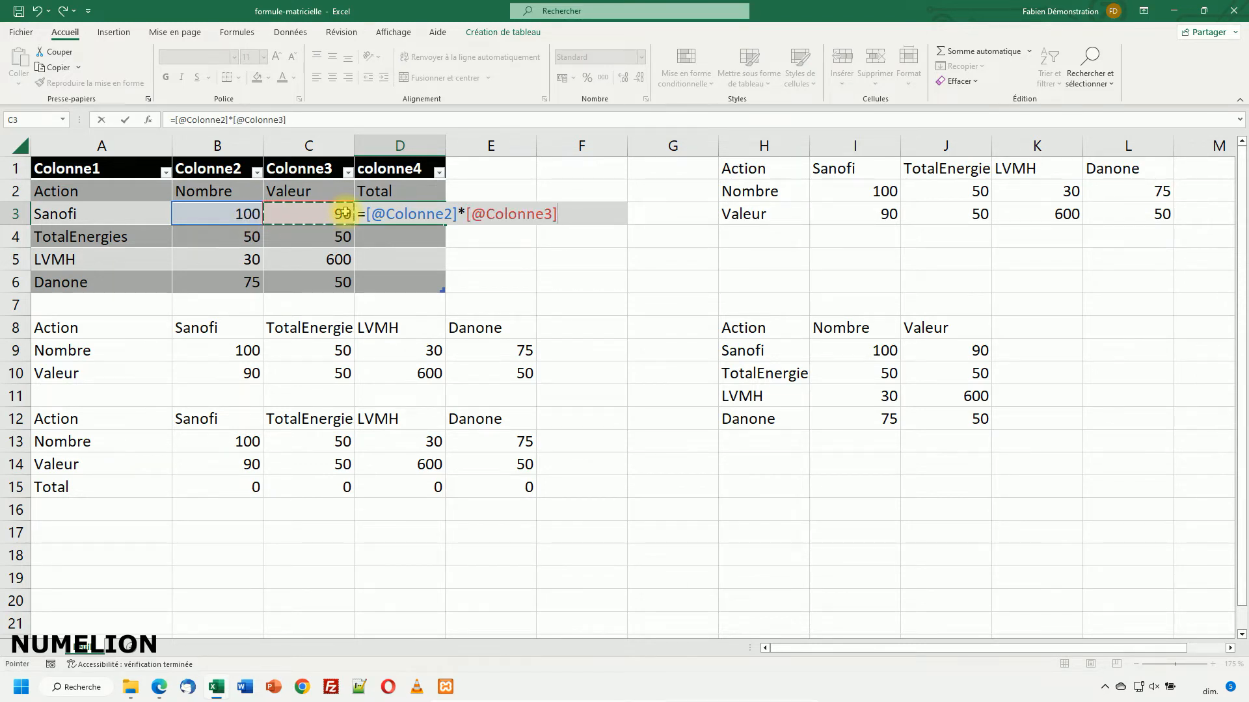
key(Return)
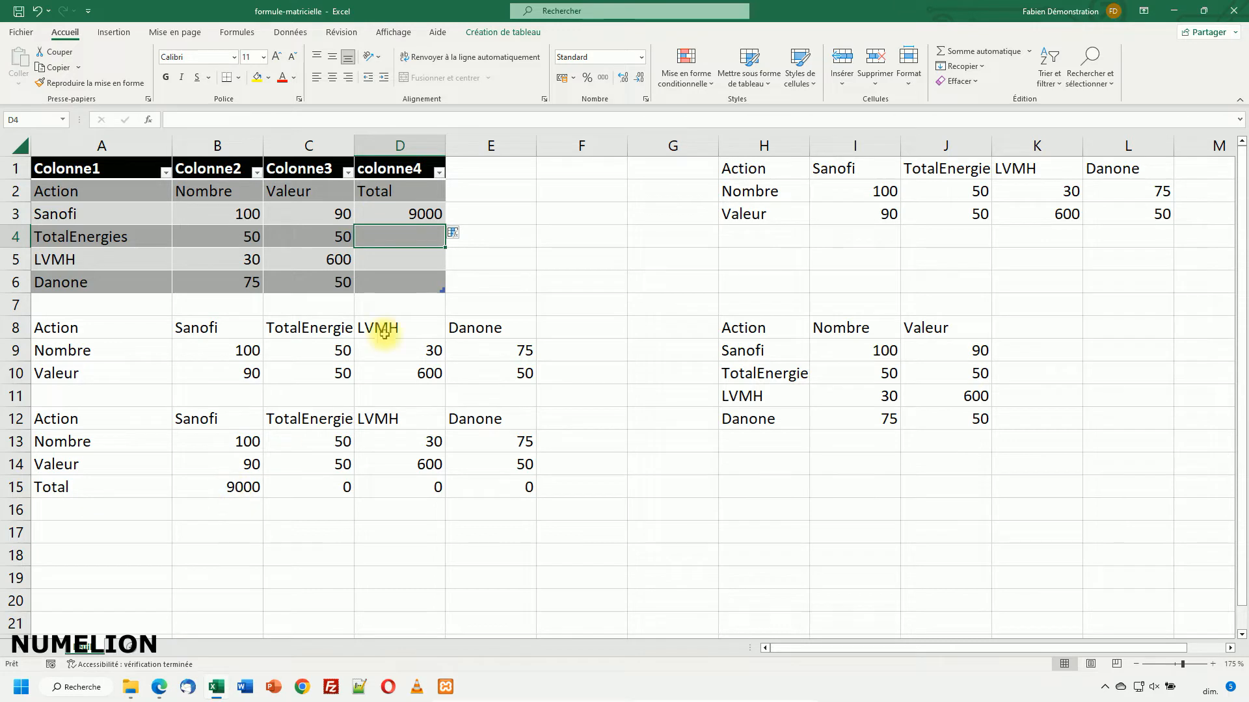
click(438, 218)
drag(444, 224, 437, 286)
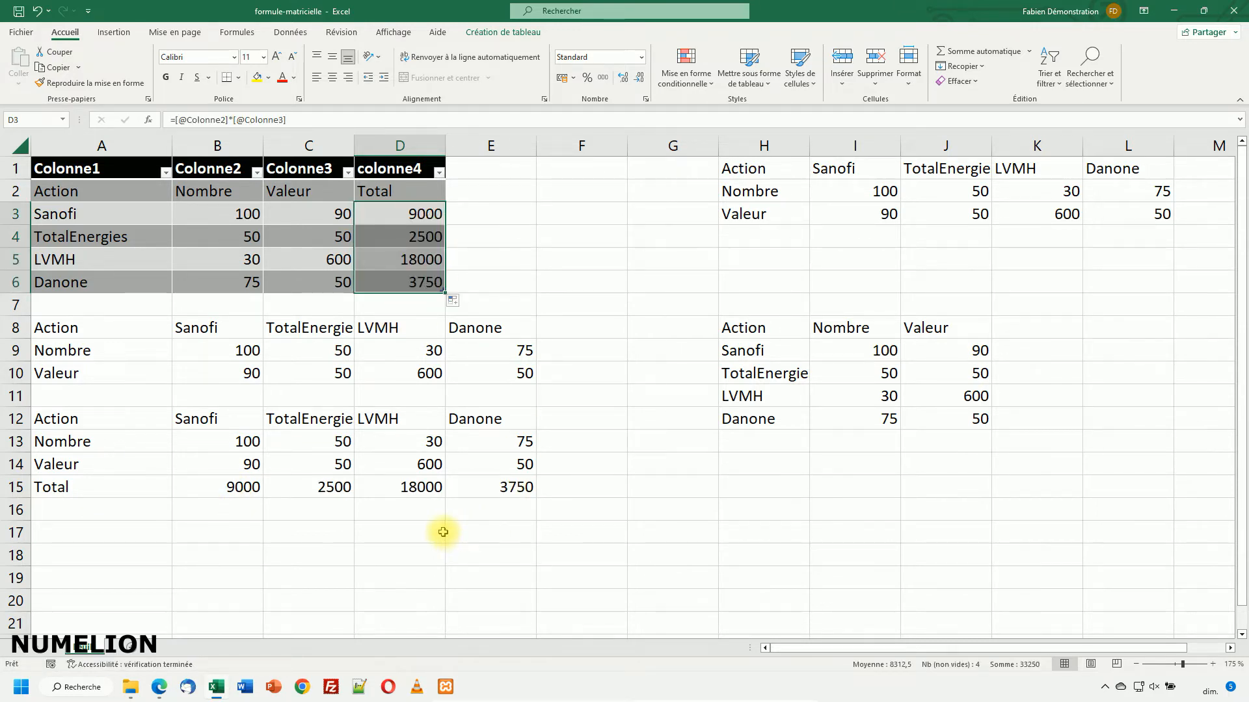
click(408, 541)
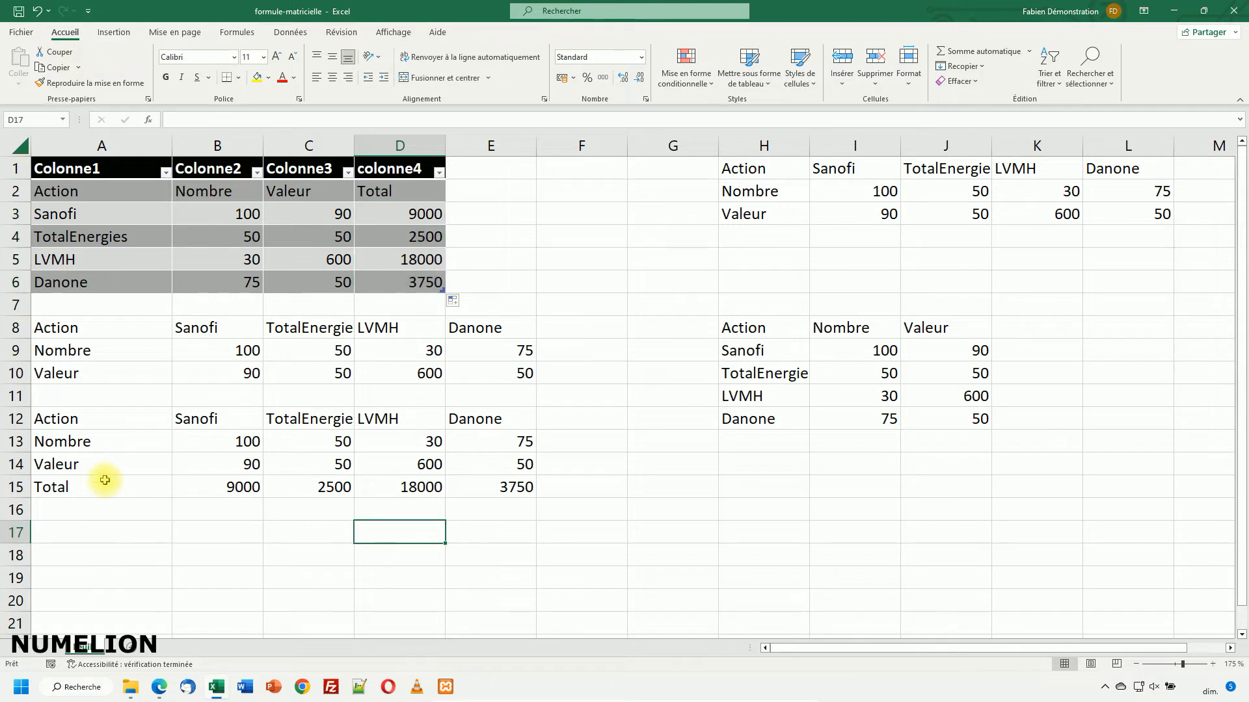
Compare the pasted transposed table A8:E10 with the TRANSPOSE formula result starting at A12.
drag(98, 323, 486, 371)
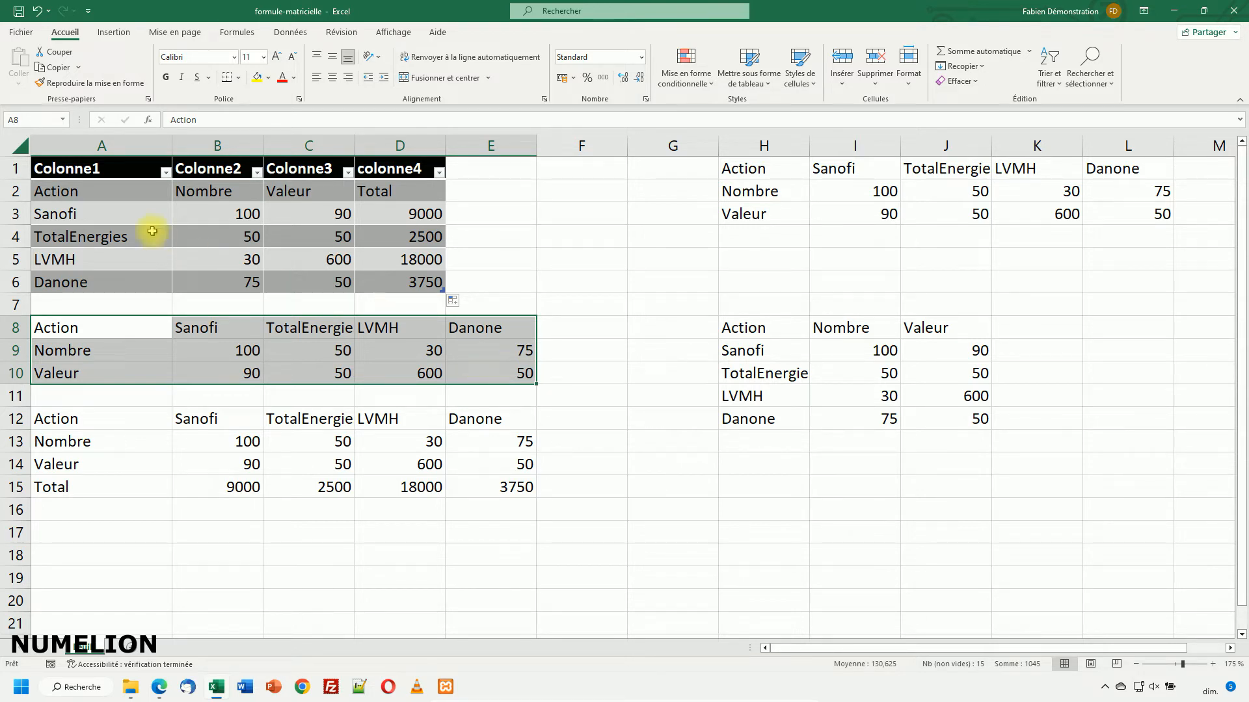
drag(67, 418, 340, 441)
click(86, 416)
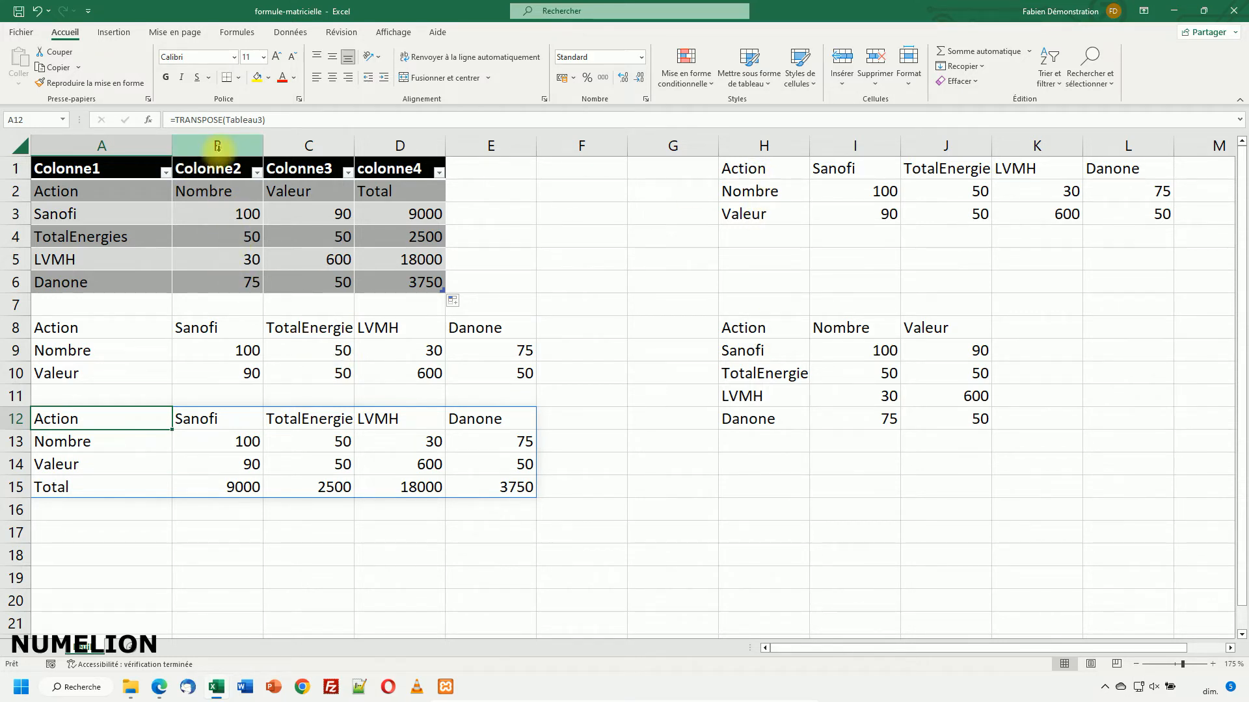
Define the name "Action" with workbook (Classeur) scope for the range H1:L3.
drag(759, 168, 1139, 213)
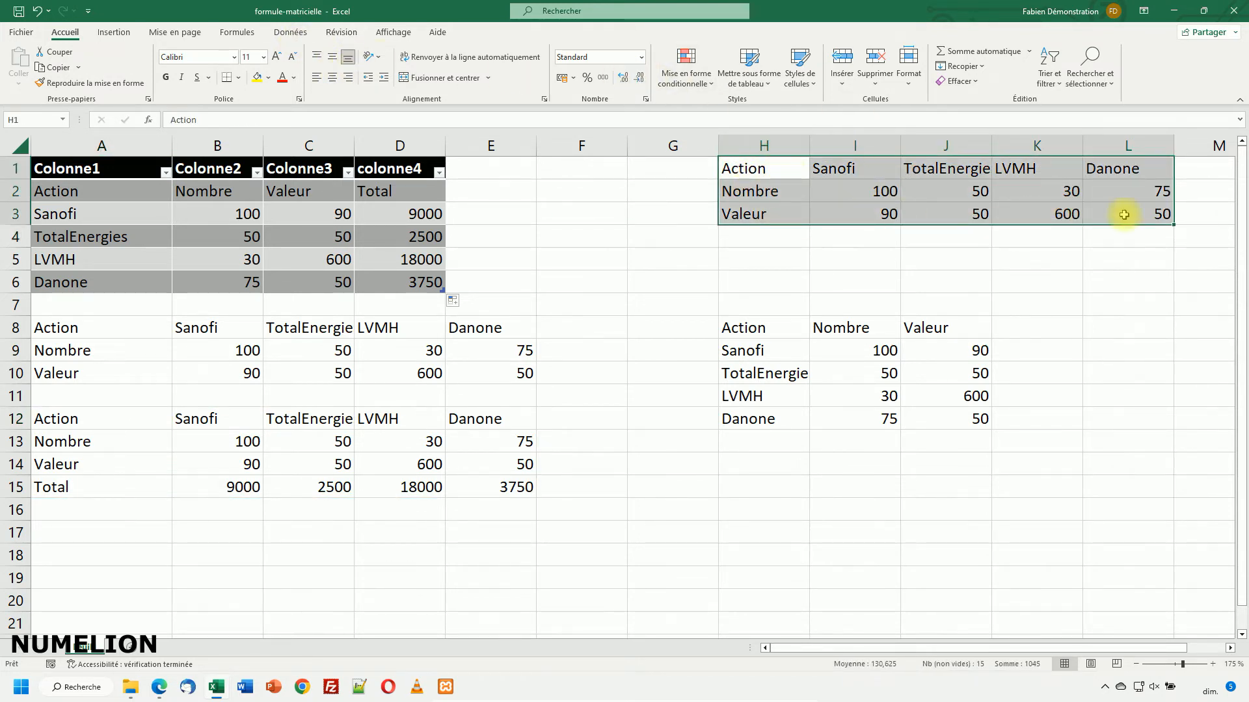
click(236, 32)
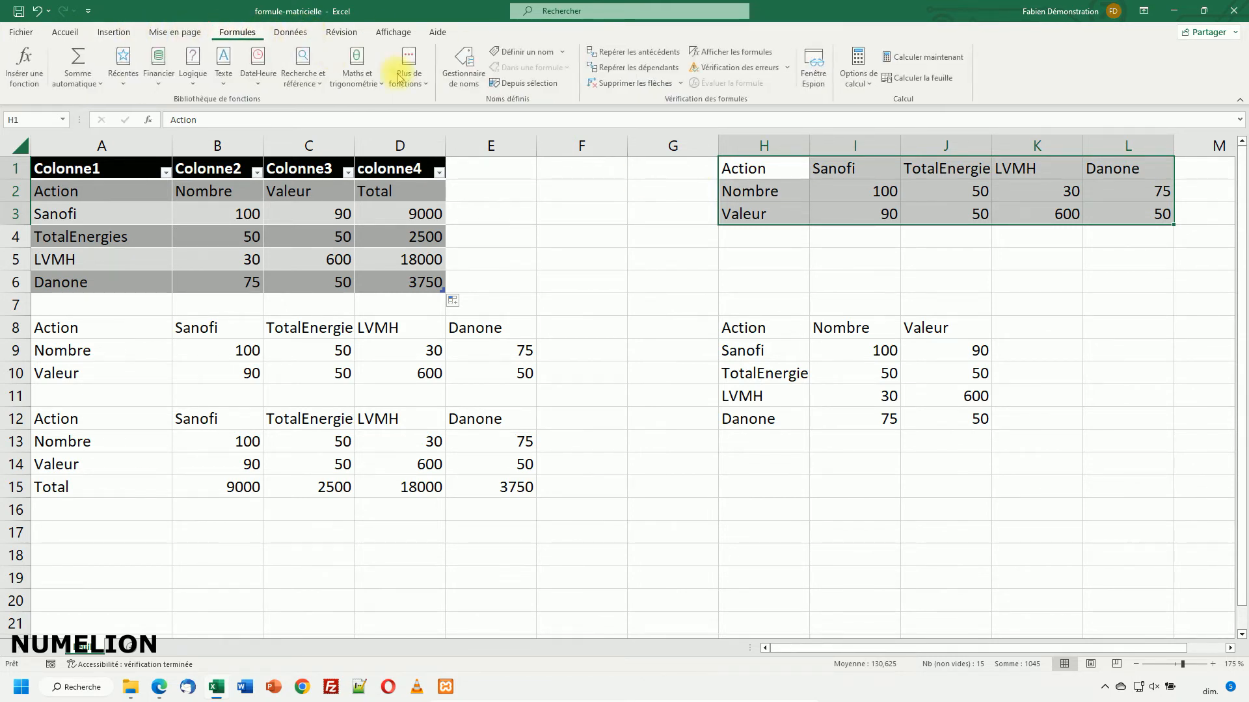
click(528, 53)
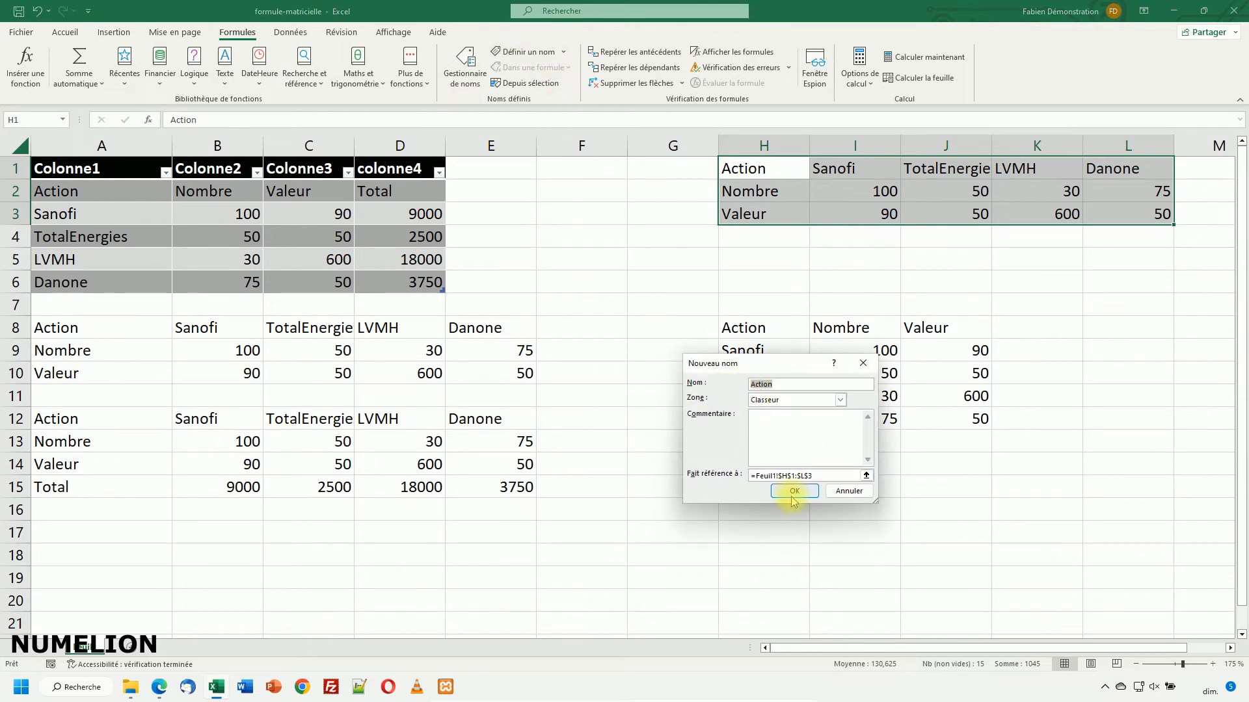
click(806, 479)
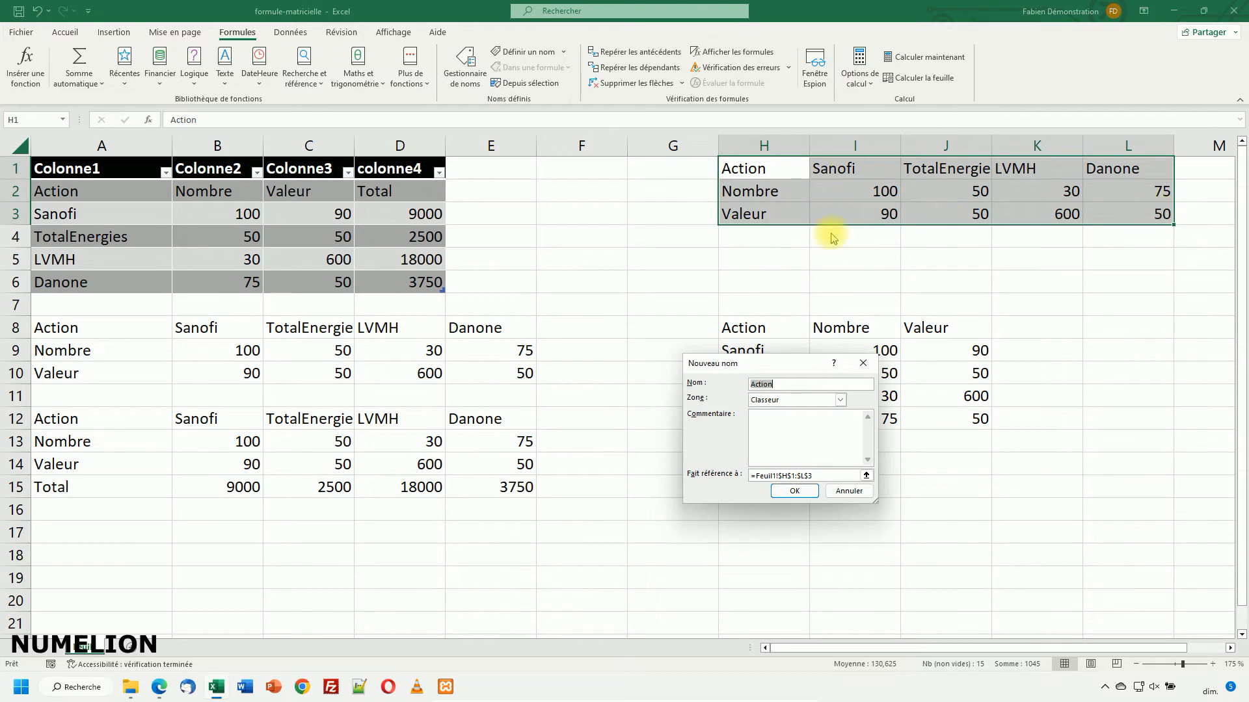
click(794, 491)
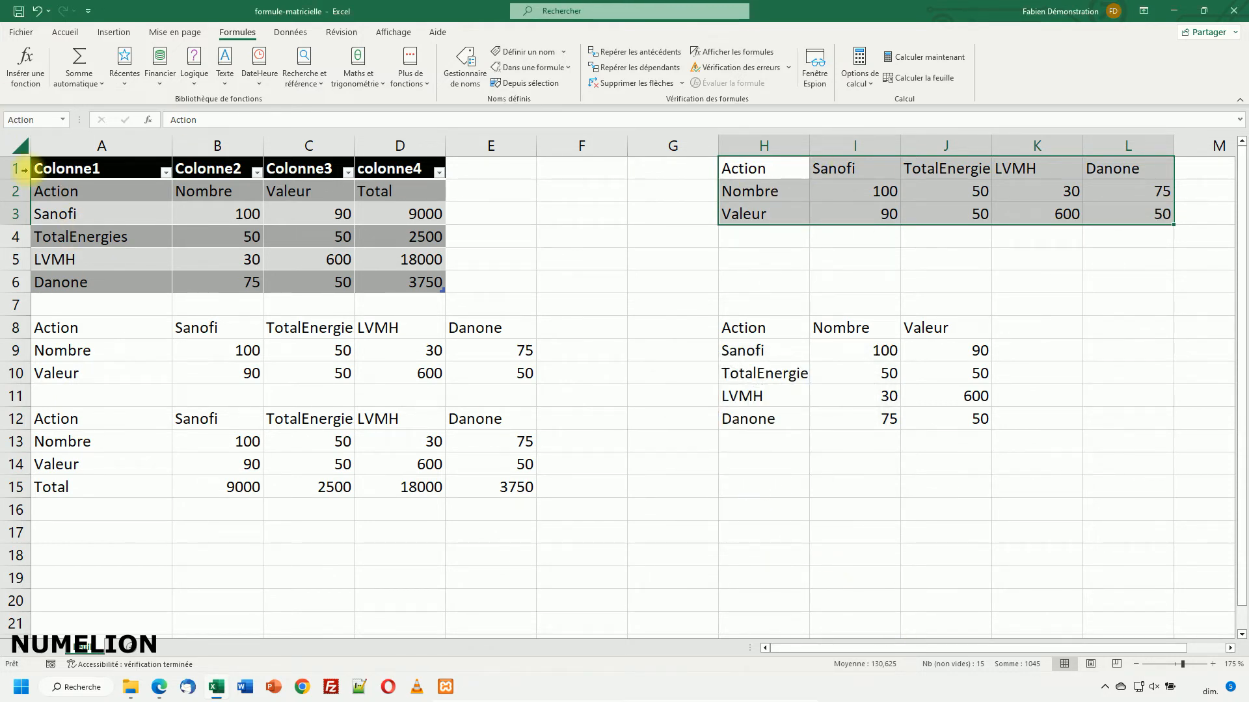
Enter the formula =TRANSPOSE(Action) in cell H14 to transpose the named range.
click(751, 471)
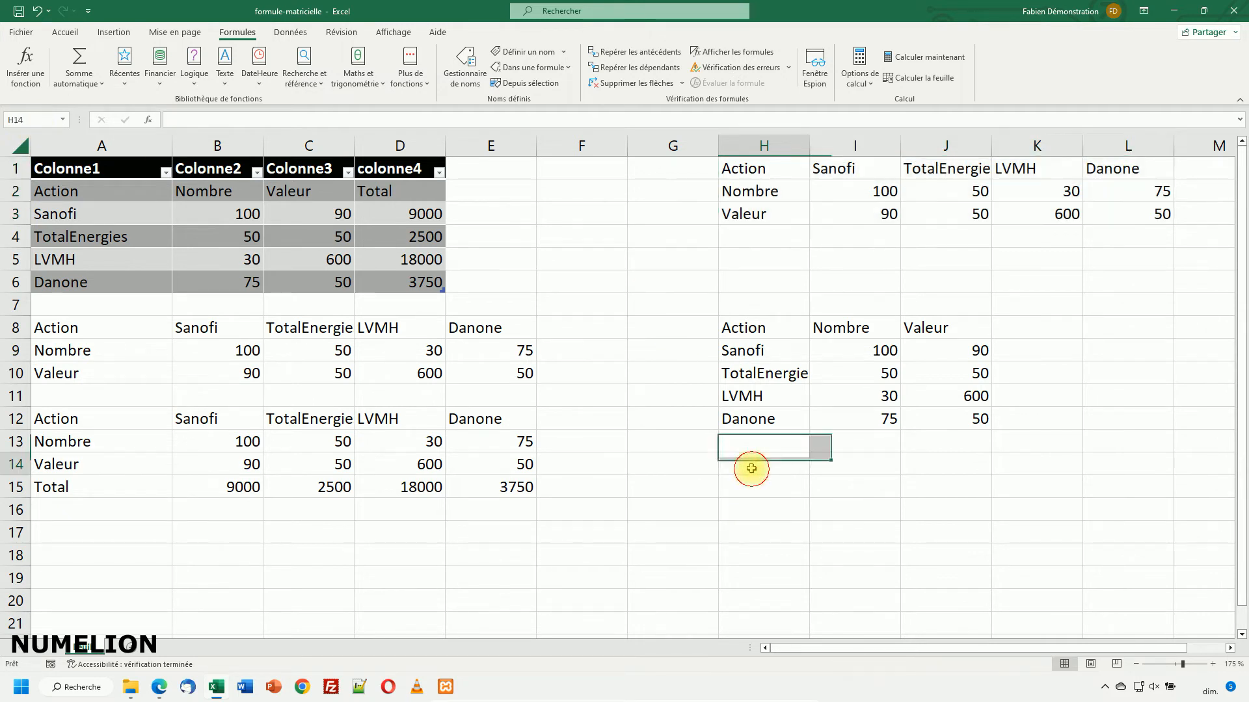
text(=tran)
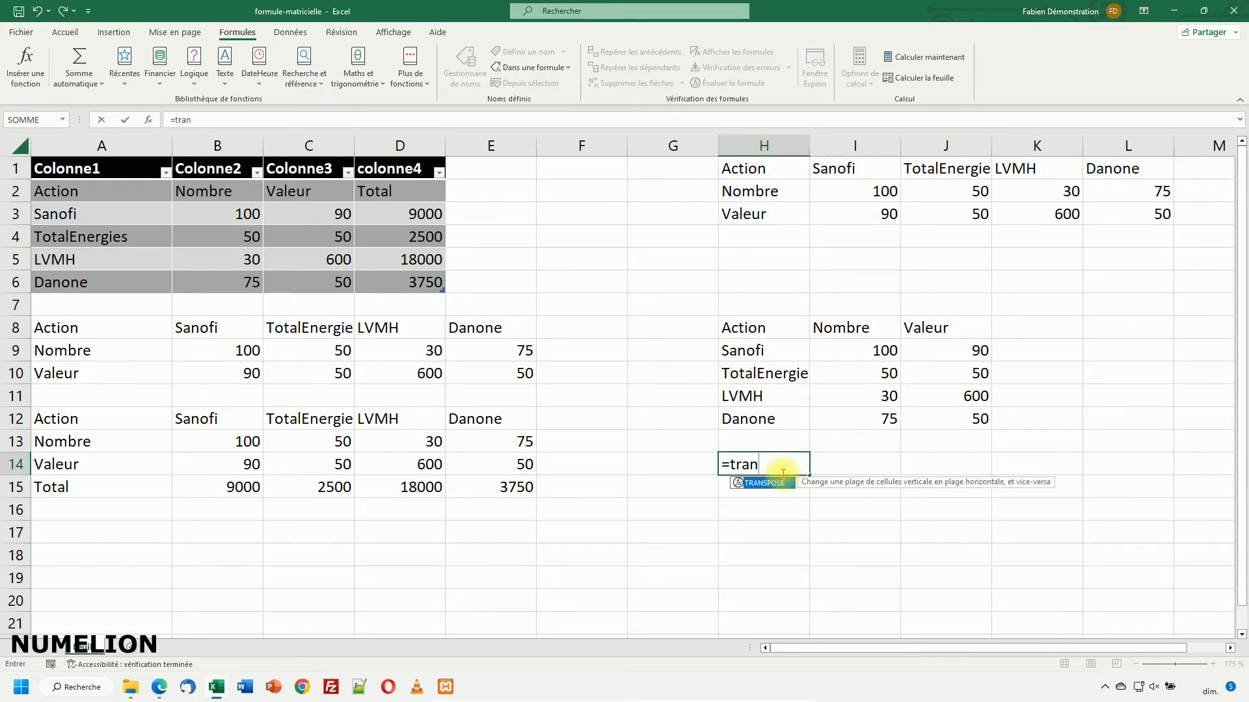
text(spose)
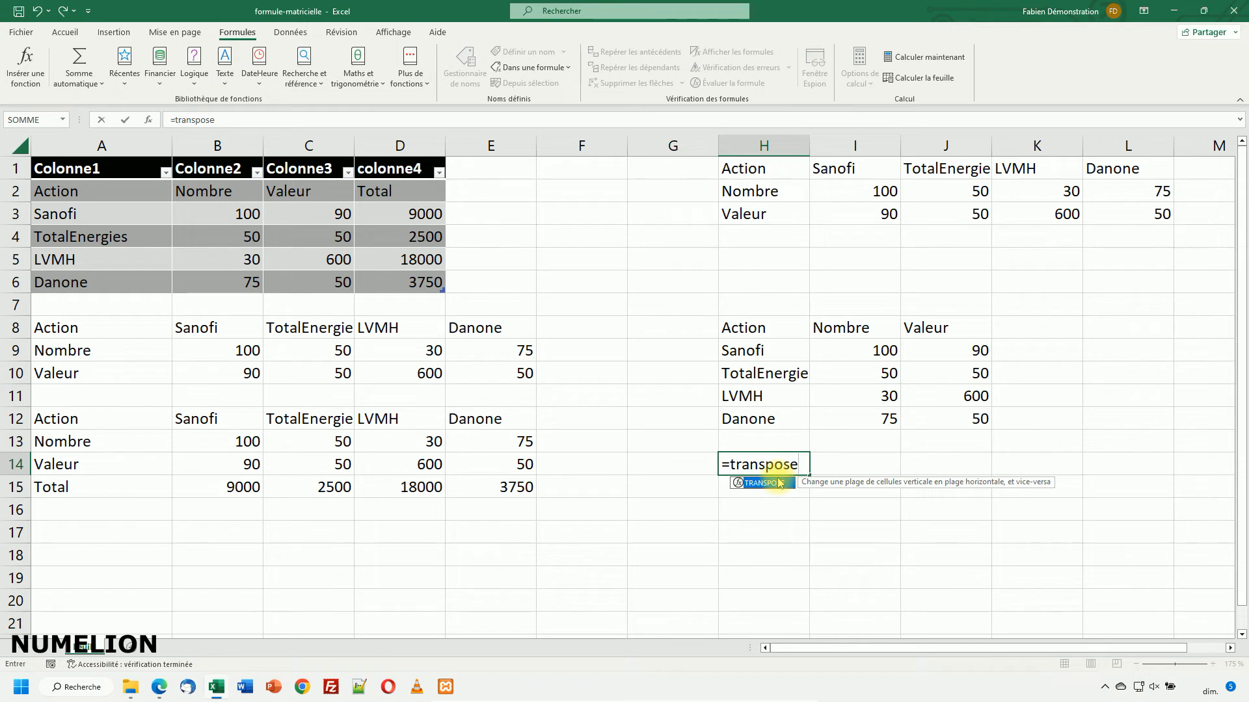
text((Actio)
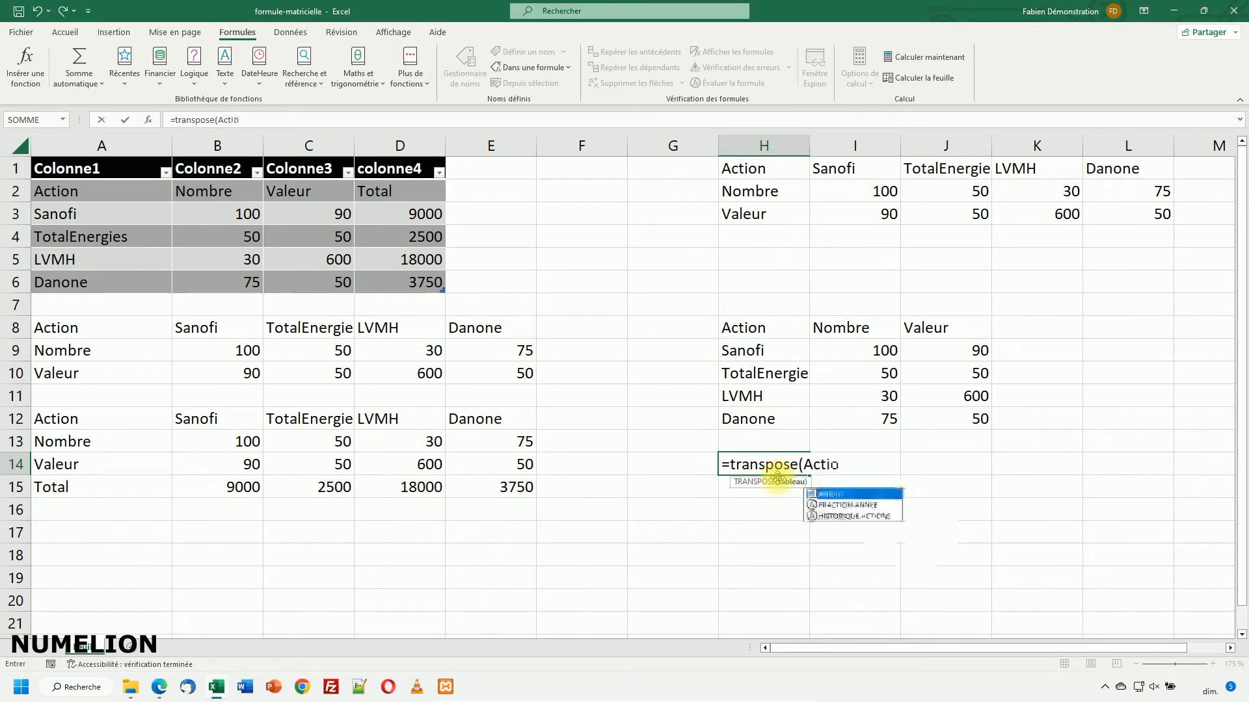
double_click(834, 496)
click(837, 488)
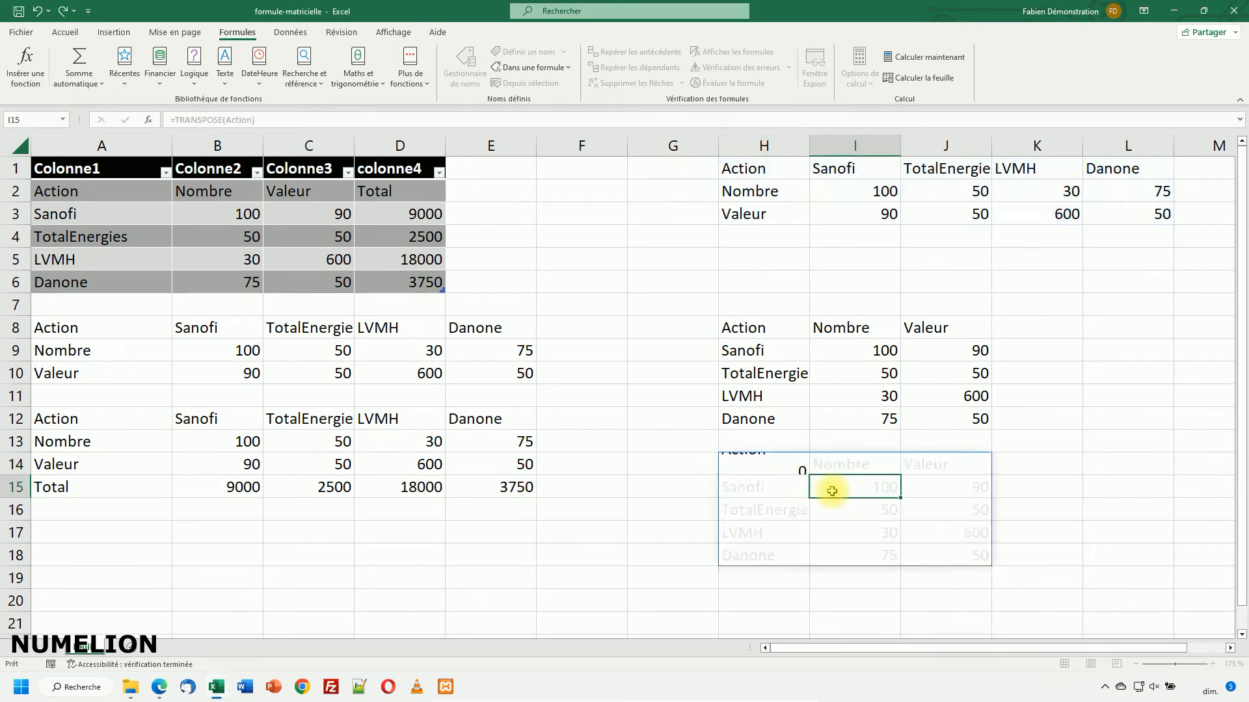
Add the row label "Total" in cell H4, beneath the Valeur row of the H1:L3 table.
click(1037, 486)
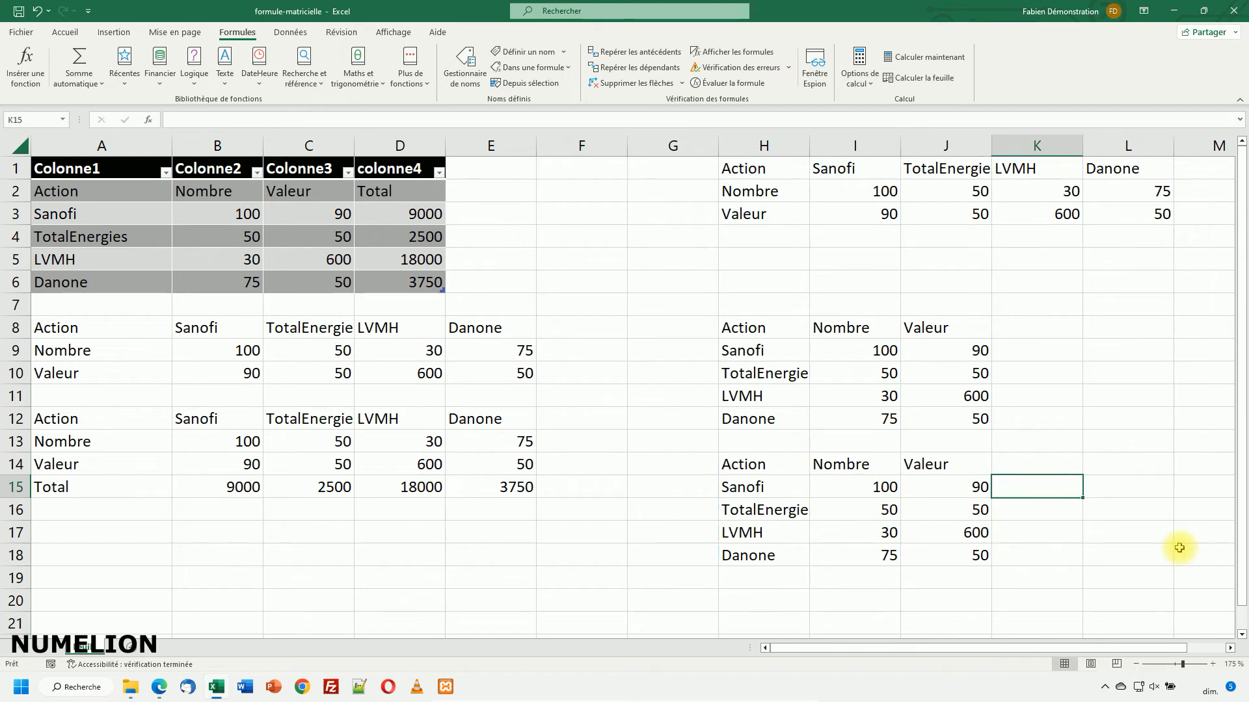
drag(750, 465, 936, 546)
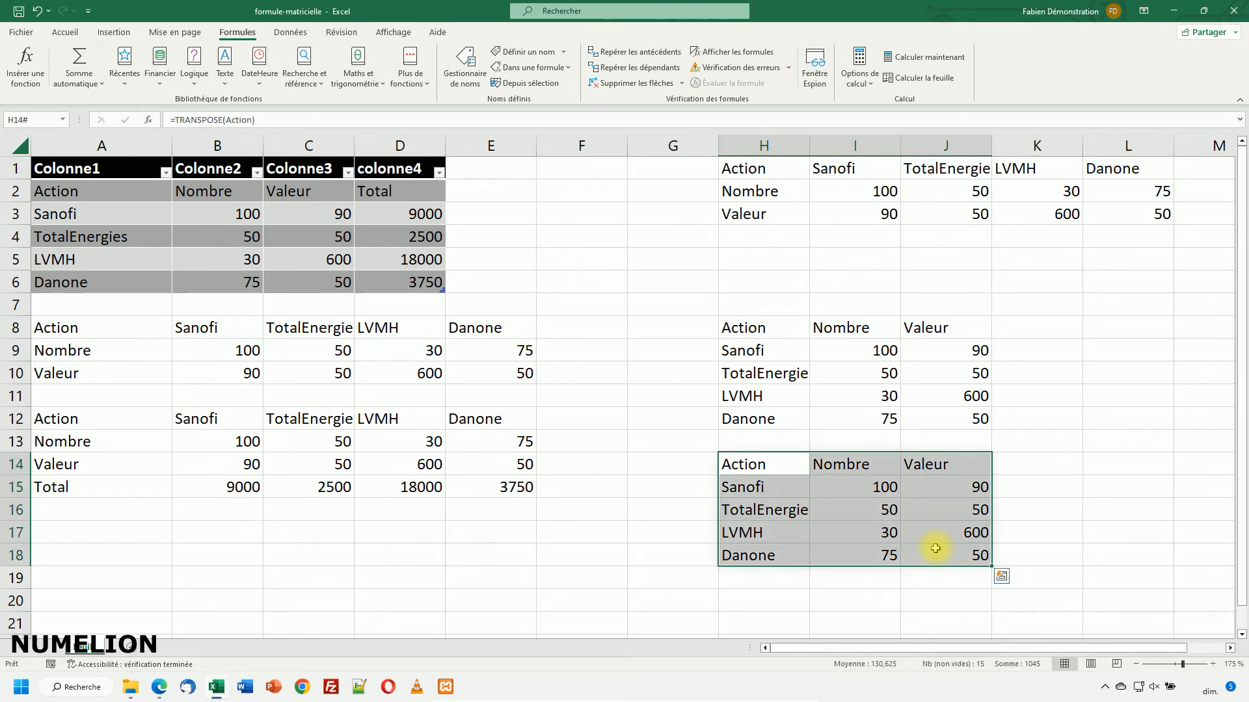
click(748, 240)
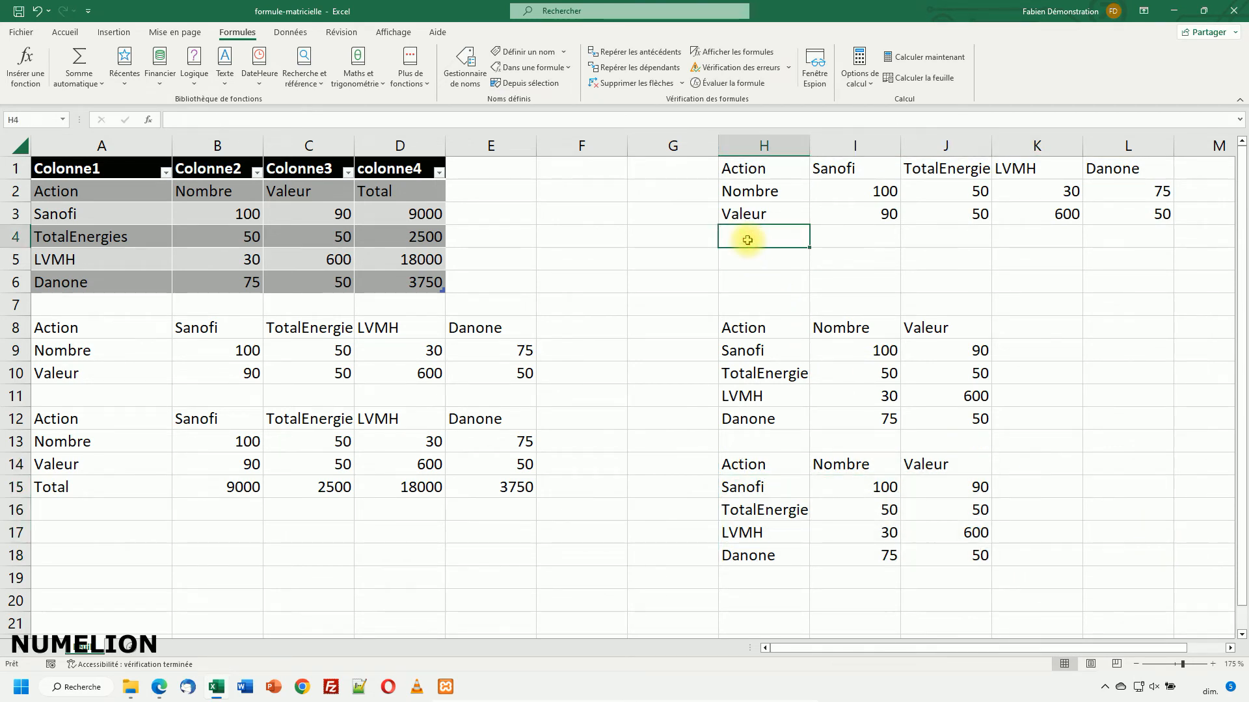
text(Total)
click(843, 281)
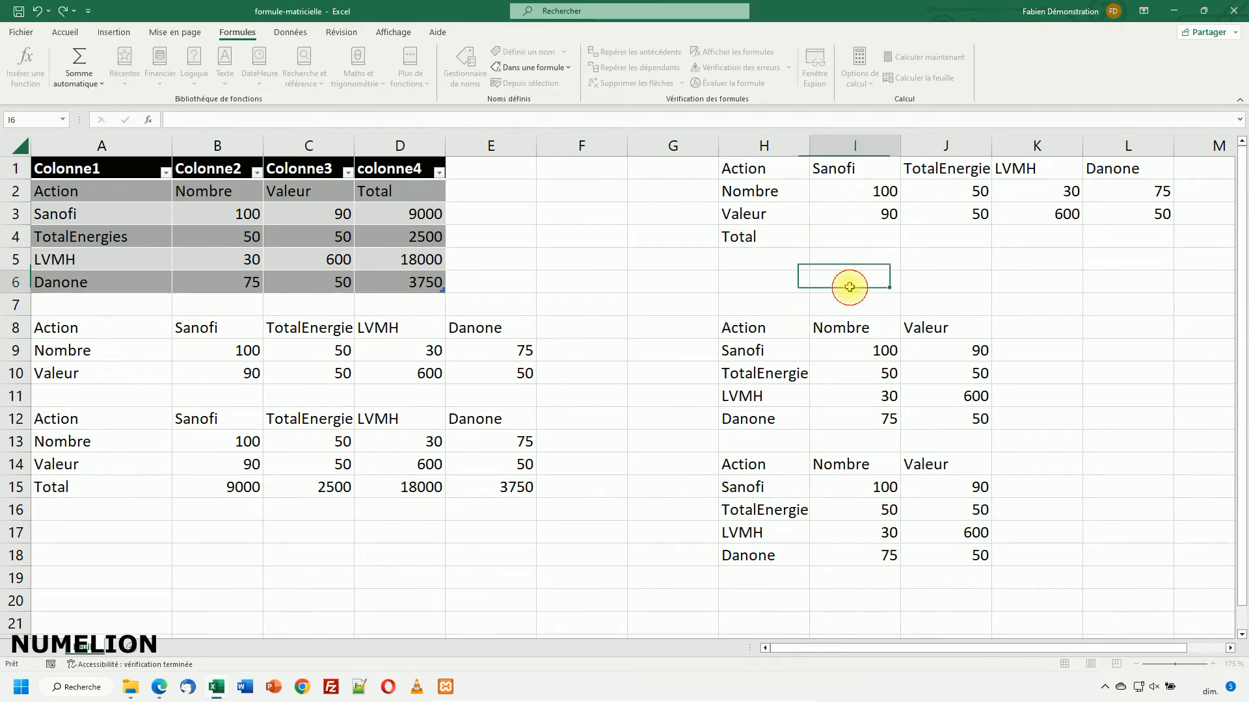
Enter the formula =I2*I3 in cell I4 and fill it across to L4.
click(875, 237)
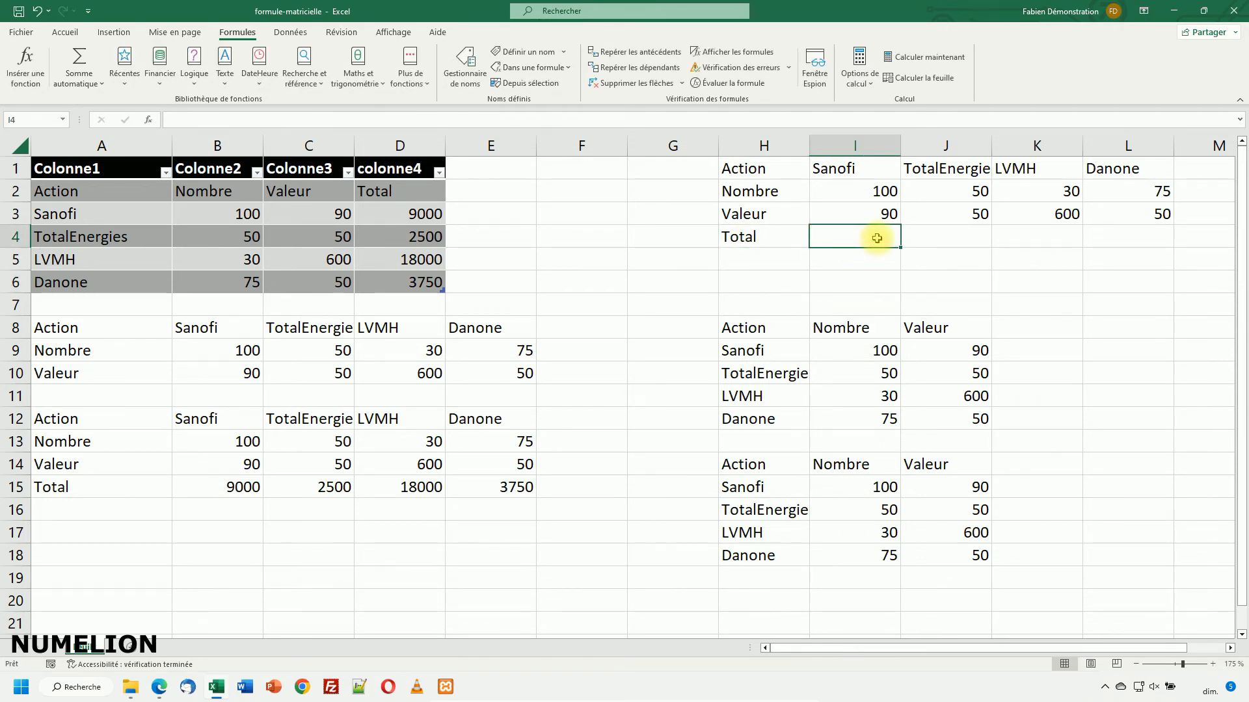
text(=somme)
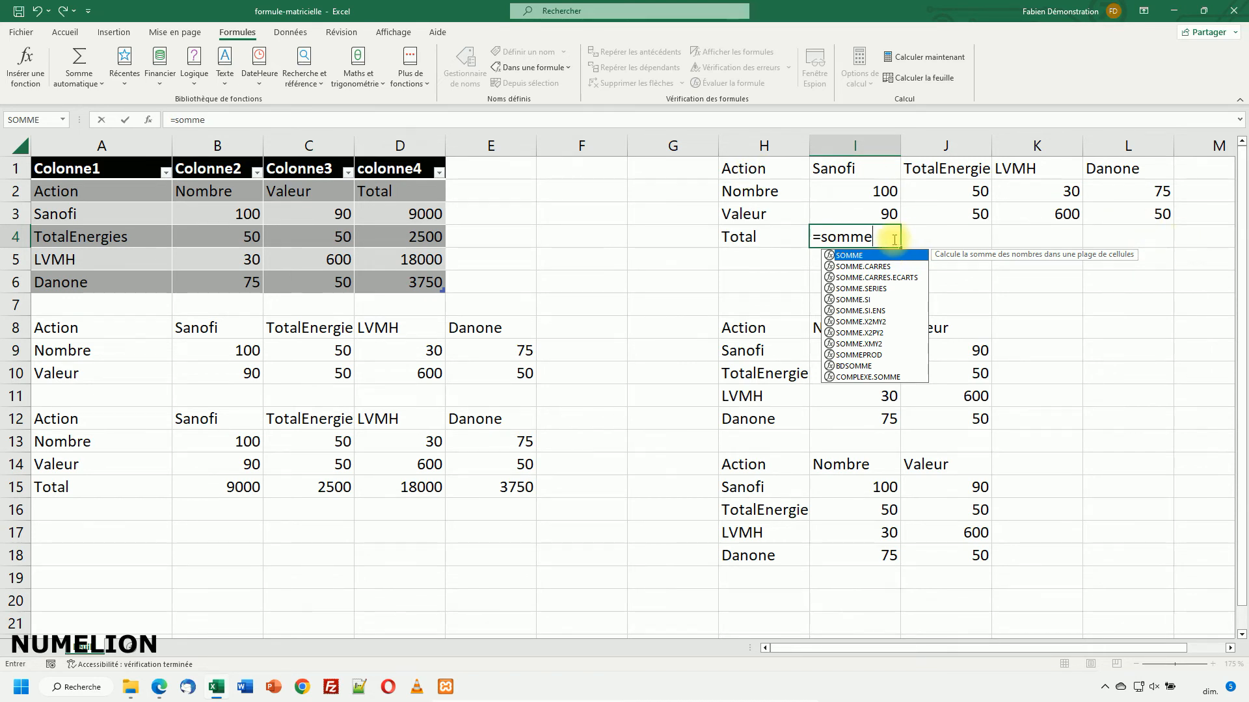
text(()
key(BackSpace)
key(BackSpace)
key(BackSpace)
key(BackSpace)
key(BackSpace)
key(BackSpace)
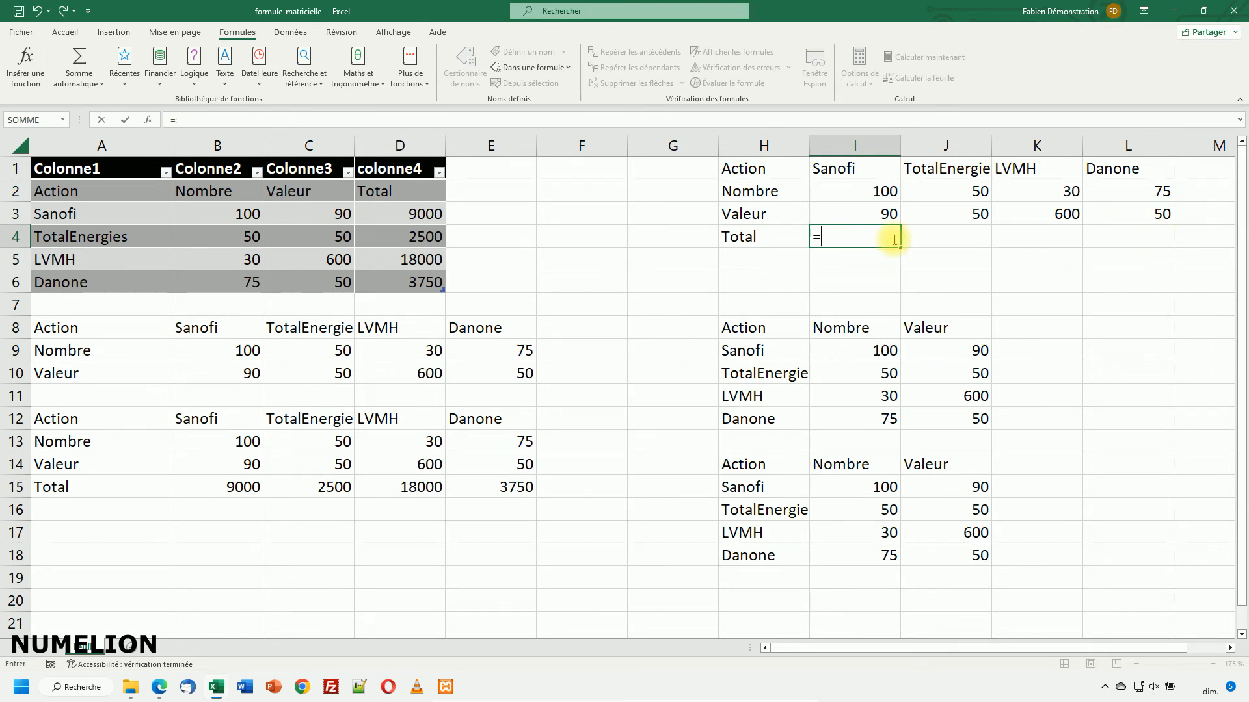
click(862, 191)
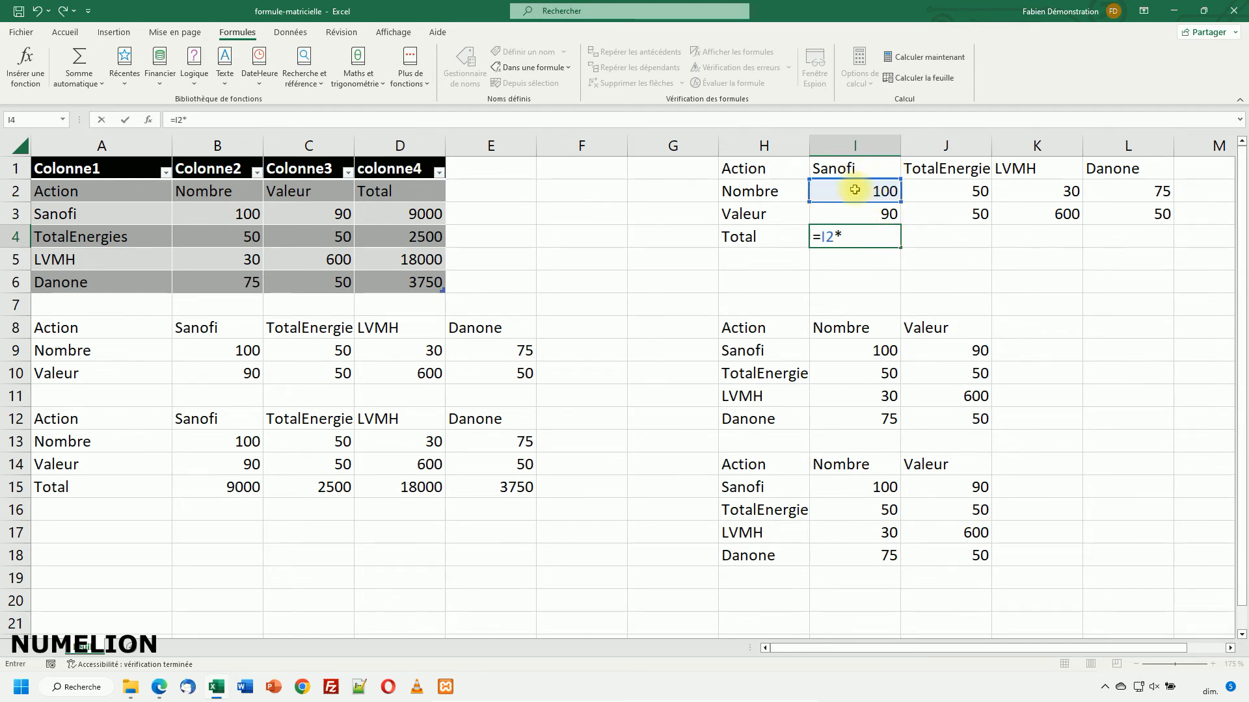
click(889, 211)
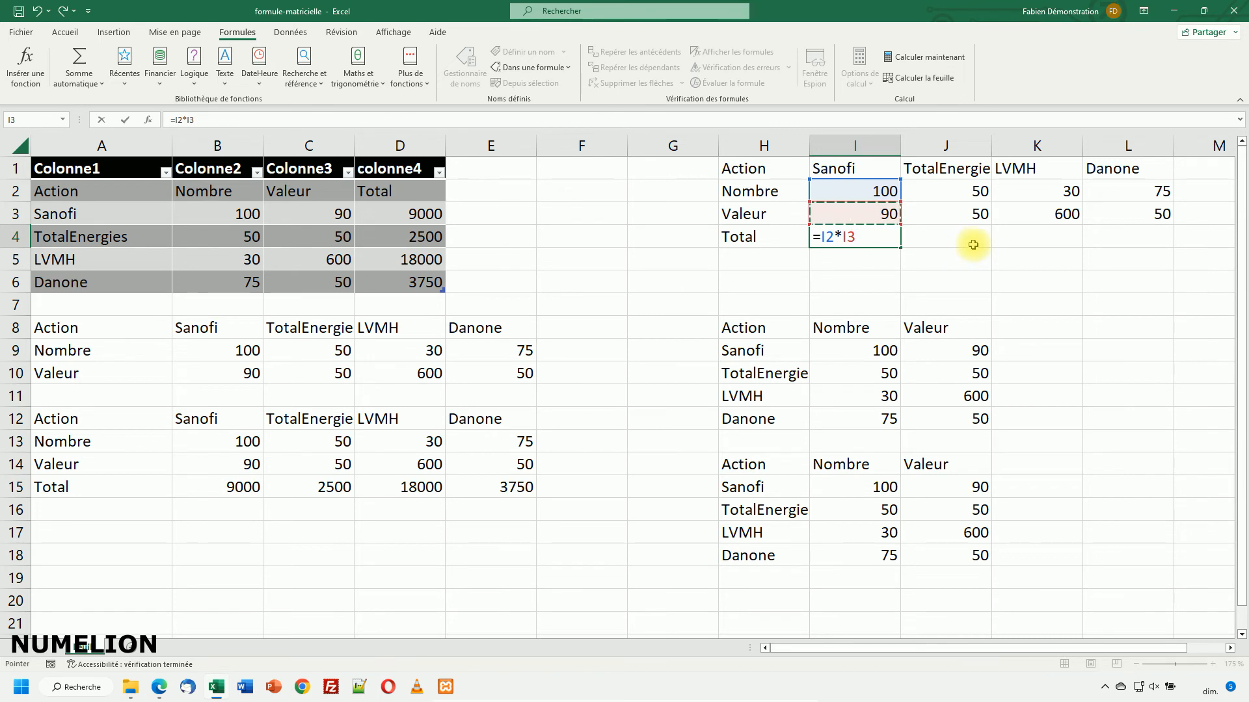
key(Return)
click(880, 239)
drag(900, 245, 1132, 245)
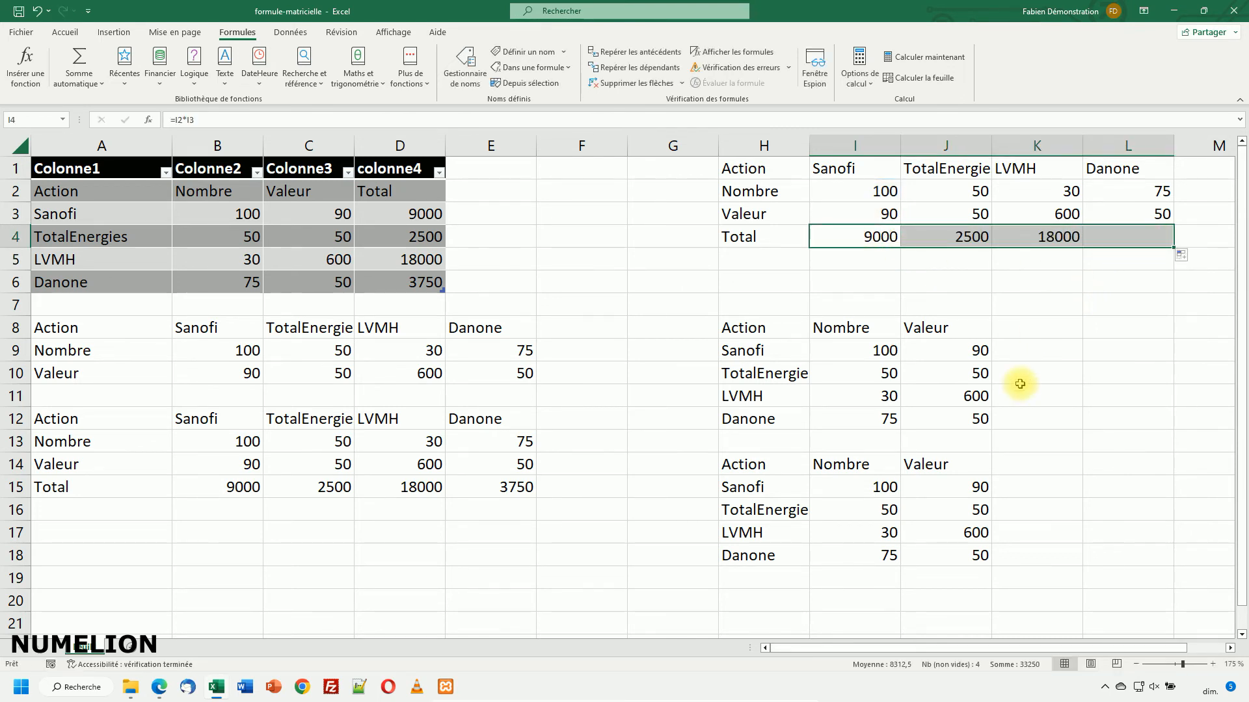
Extend the defined name Action to refer to =Feuil1!$H$1:$L$4, and check the transposed result at H14.
drag(755, 464, 942, 551)
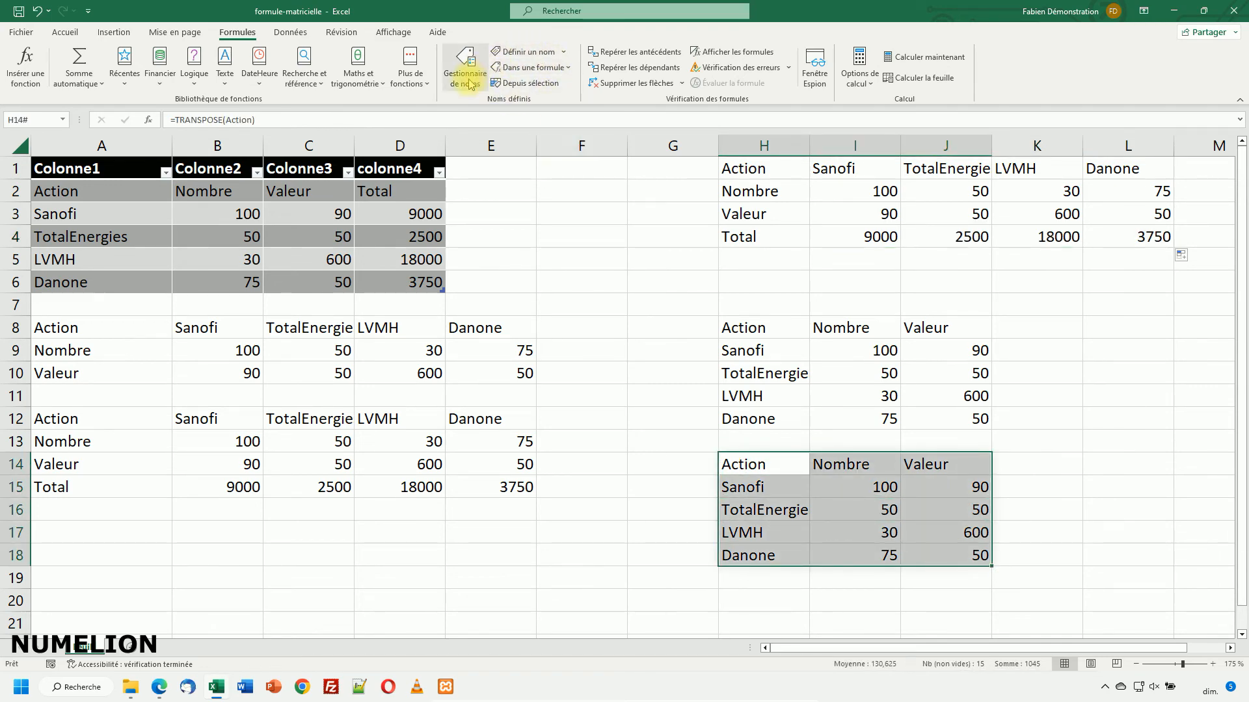
drag(717, 294, 305, 277)
click(231, 325)
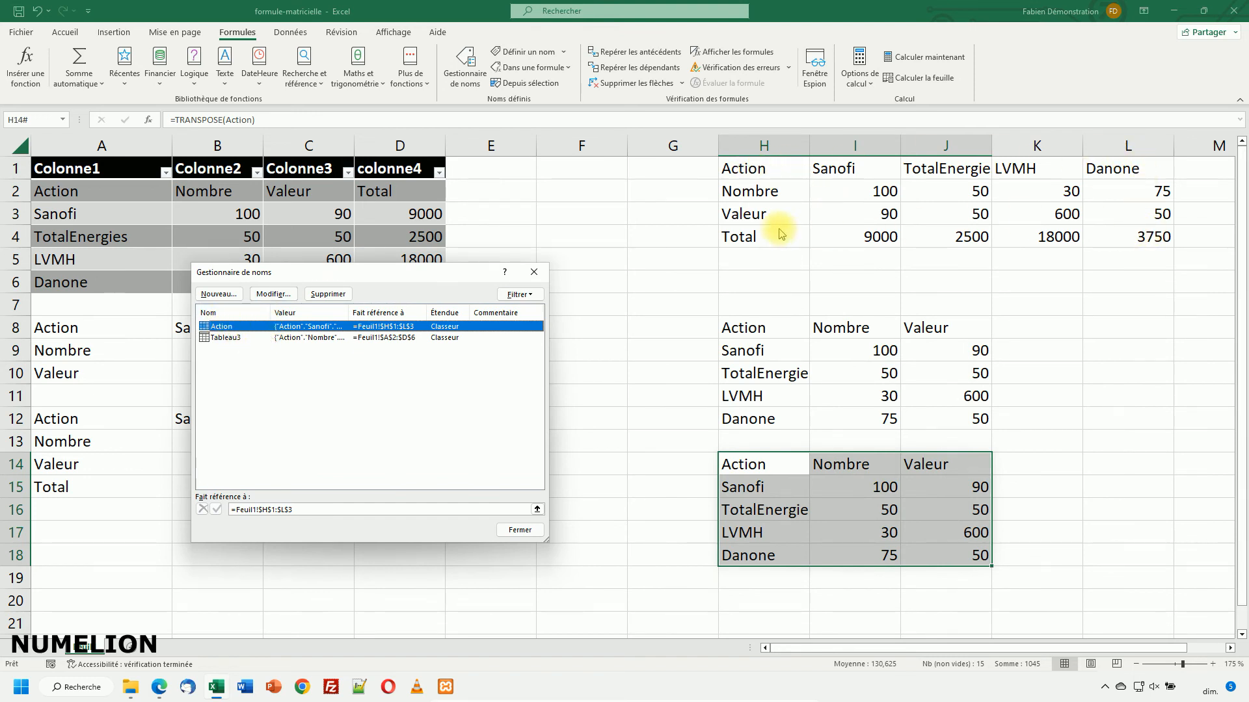
click(273, 294)
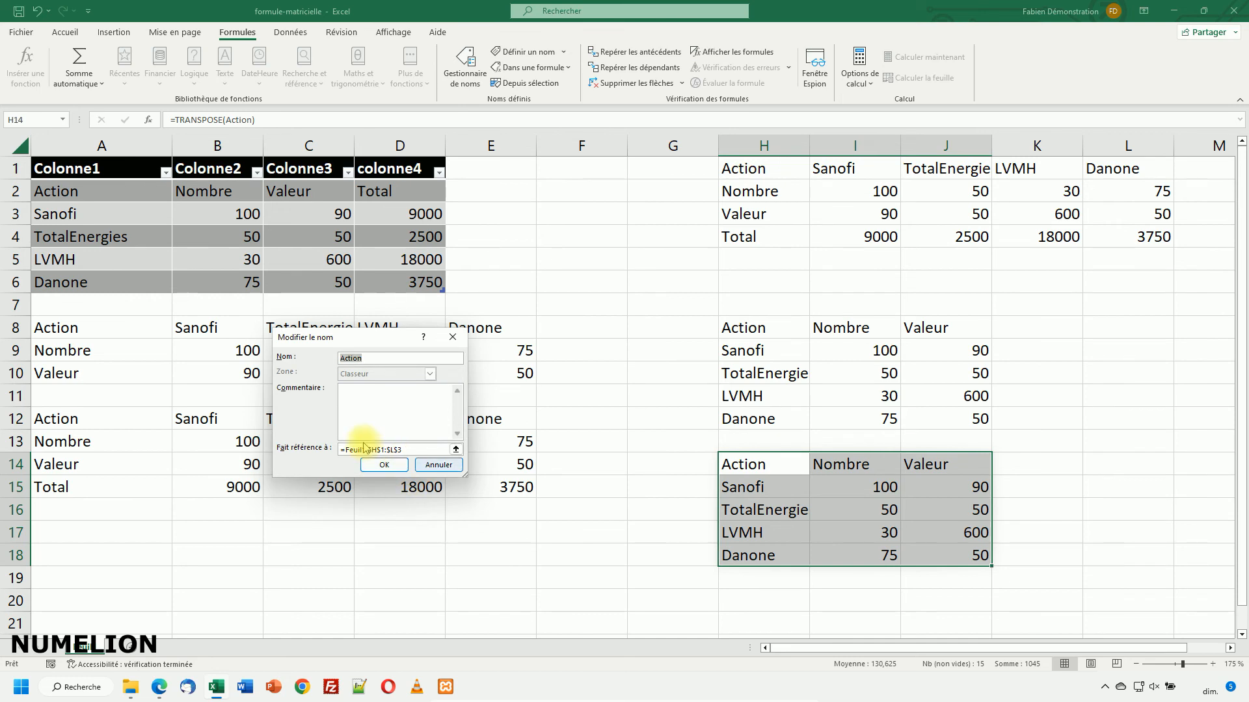
click(394, 448)
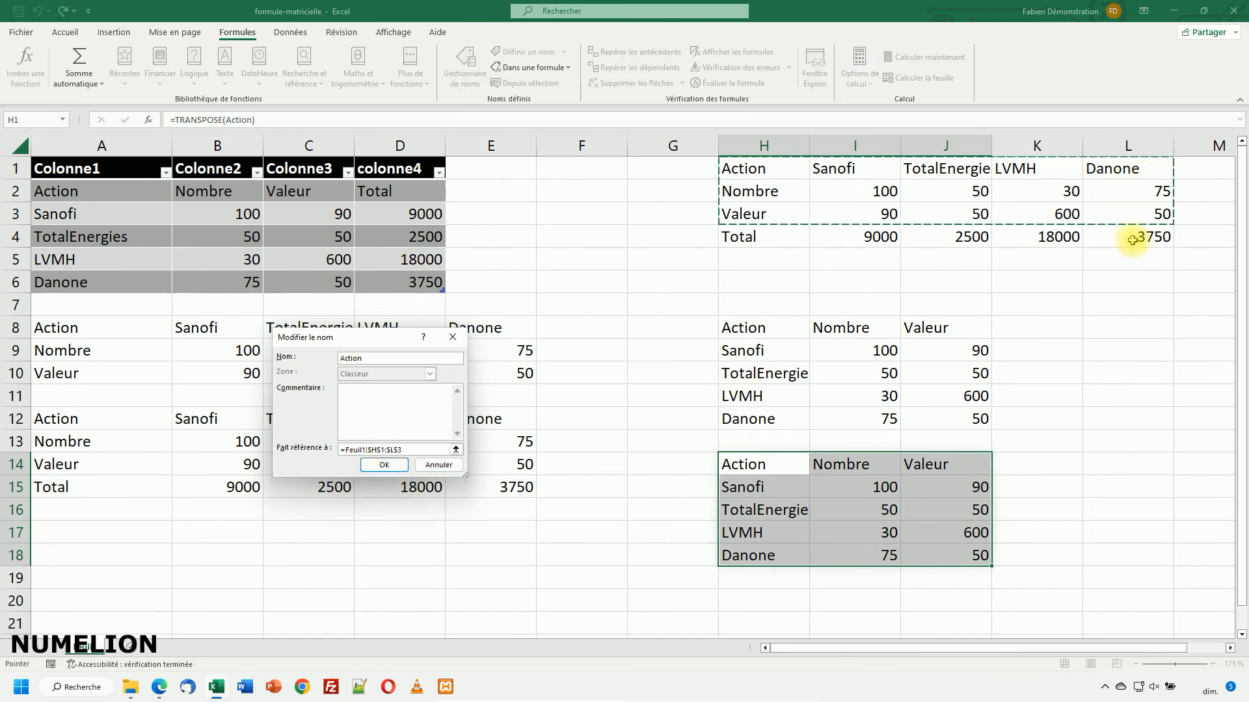
click(403, 449)
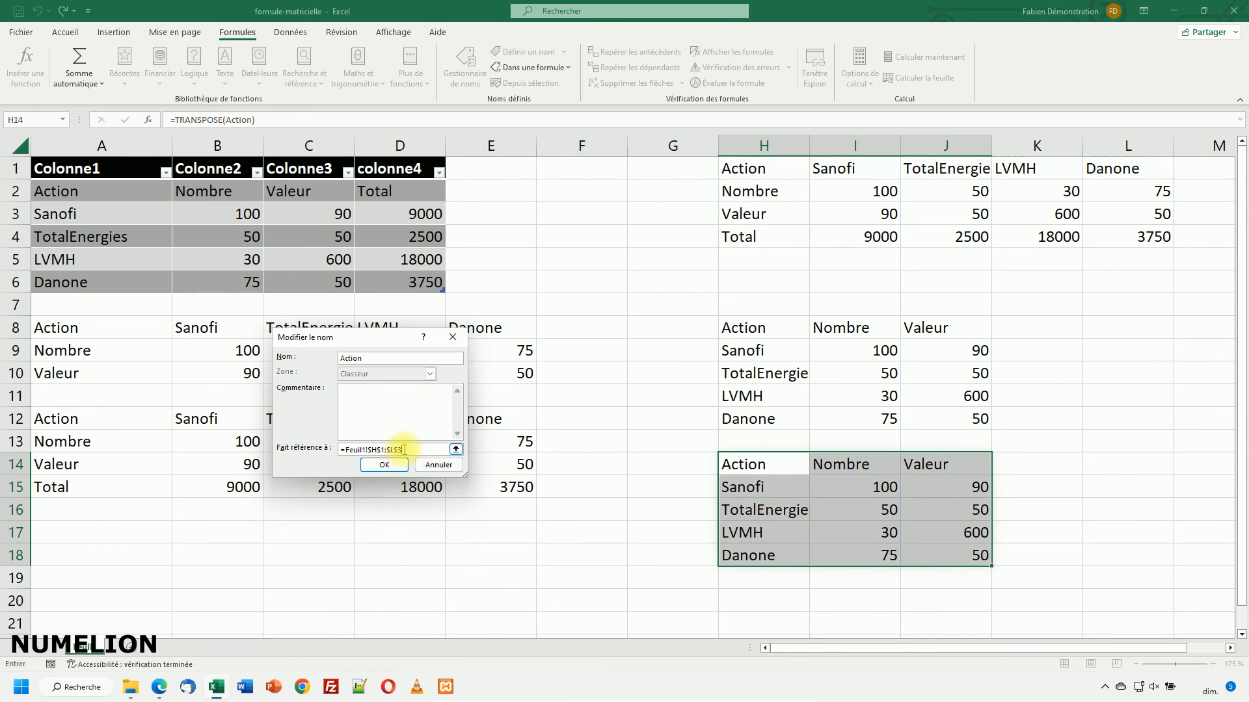
text(4)
click(385, 466)
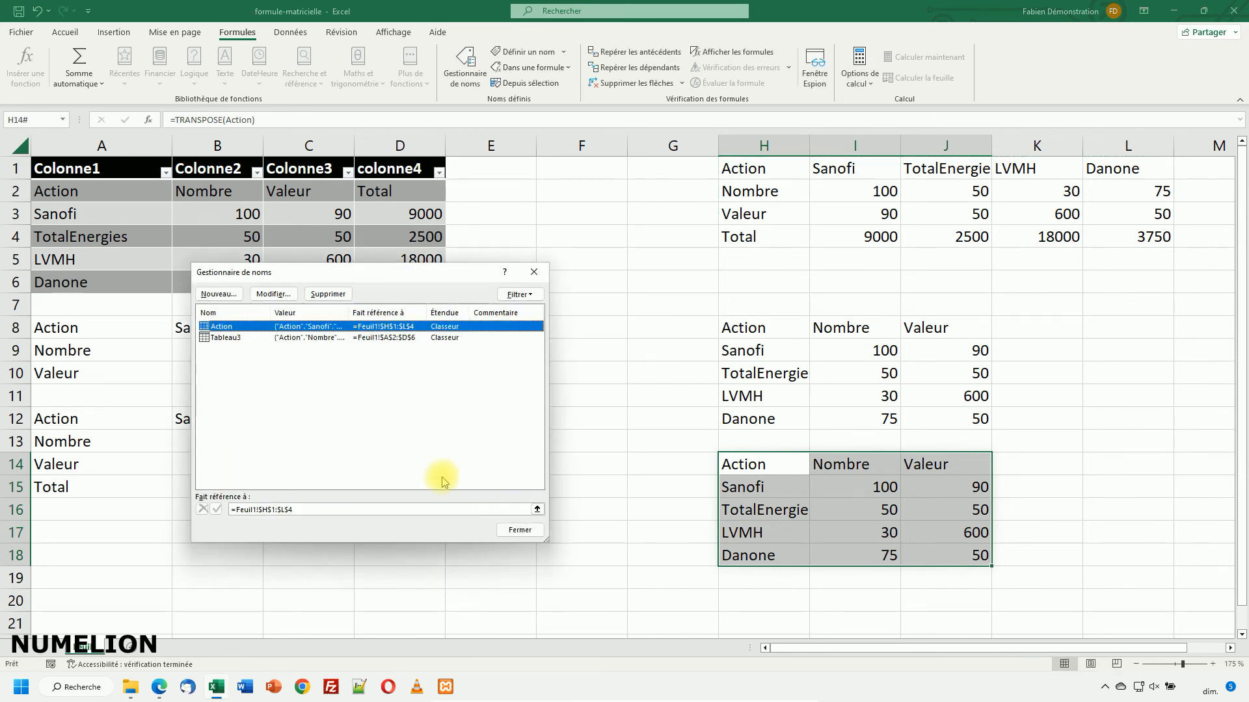
click(521, 527)
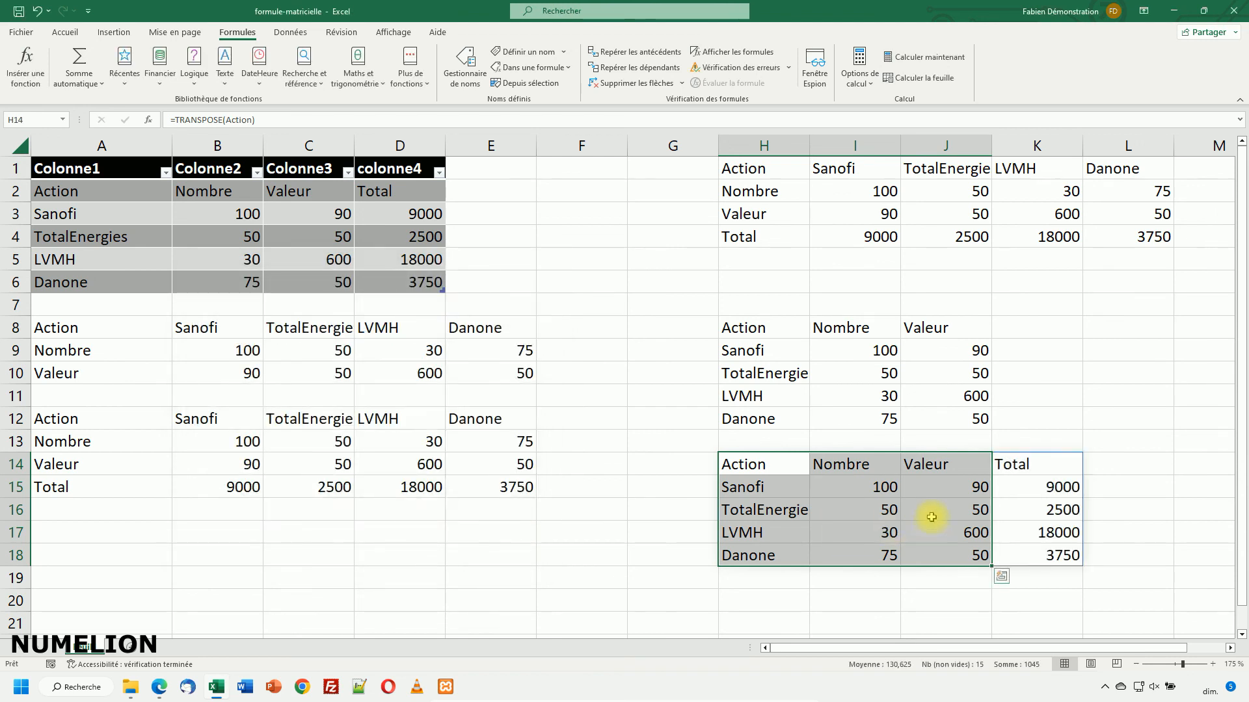
drag(1024, 463, 1036, 554)
click(1158, 420)
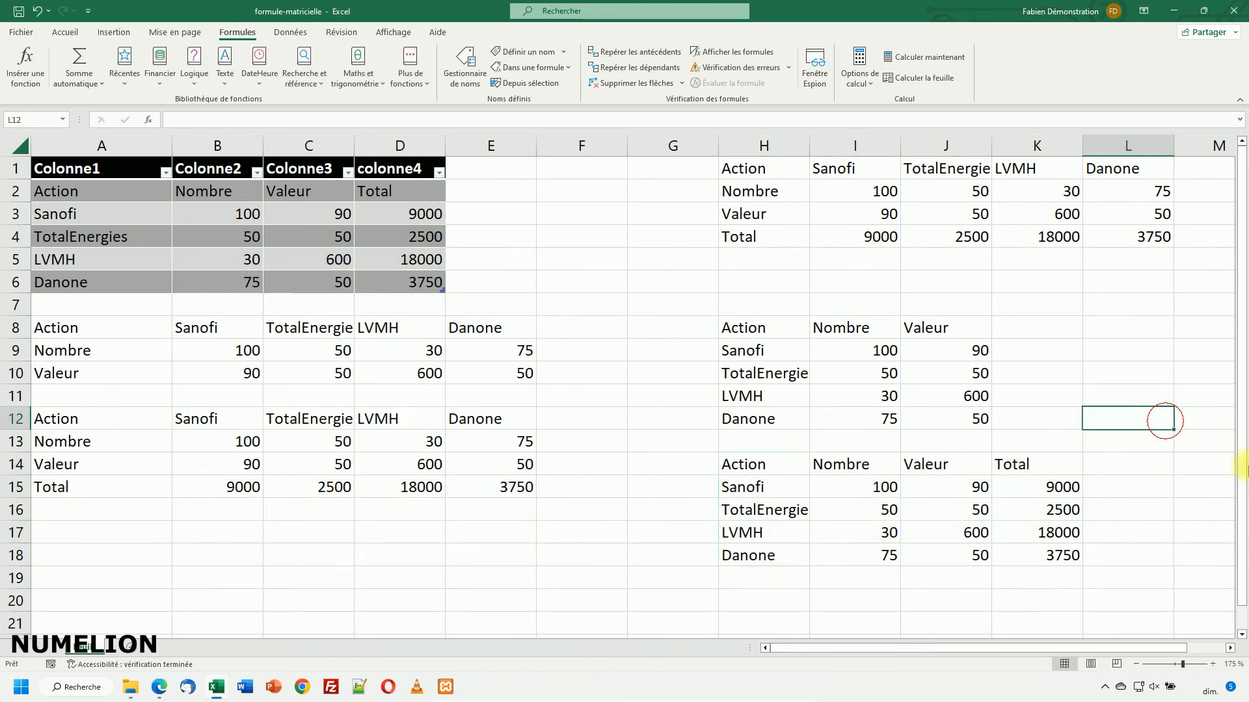